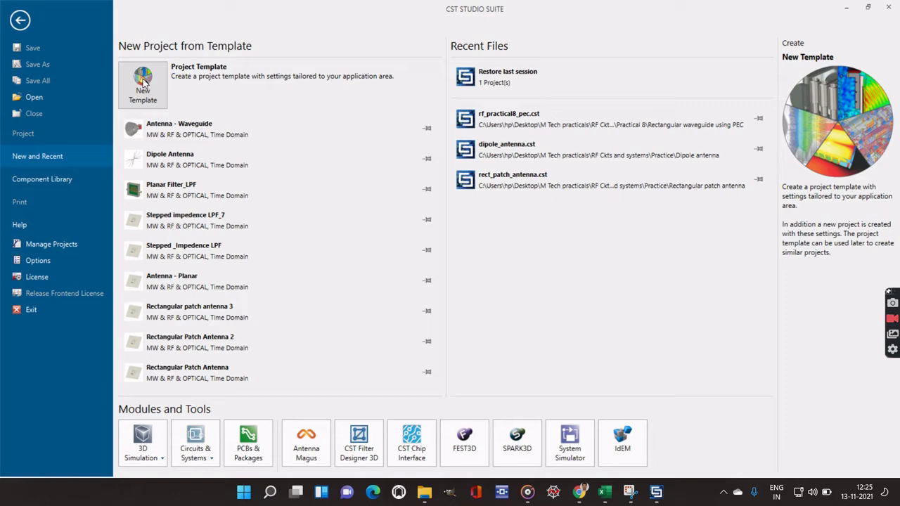
Start a new project template for Microwaves & RF/Optical antennas using the Waveguide (Horn, Cone, etc.) workflow
left_click(143, 82)
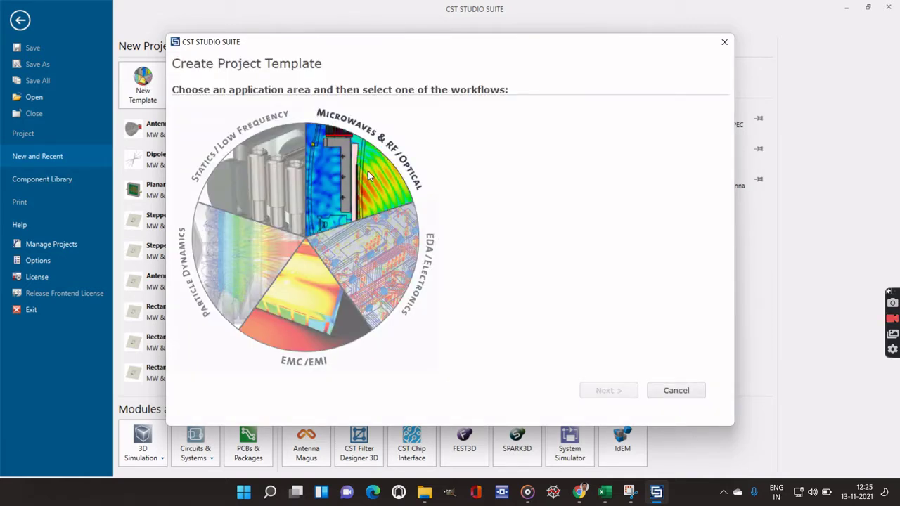
left_click(369, 175)
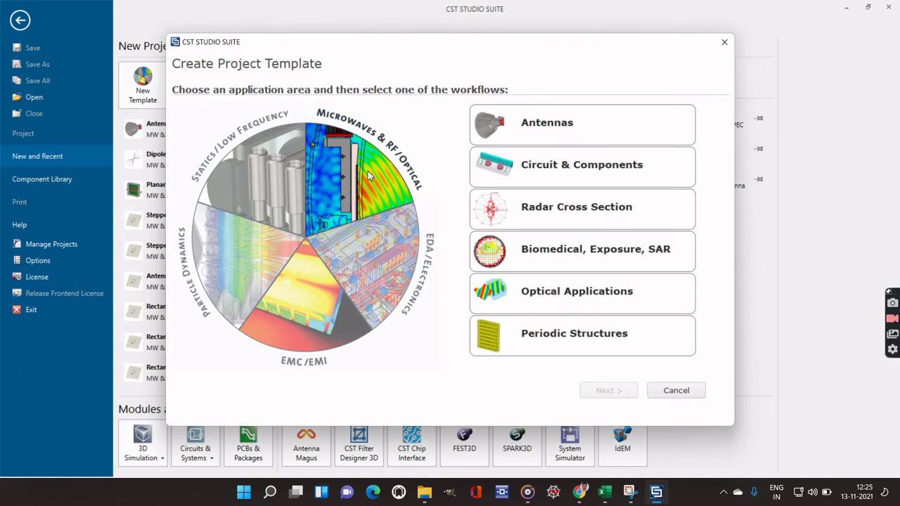
left_click(568, 134)
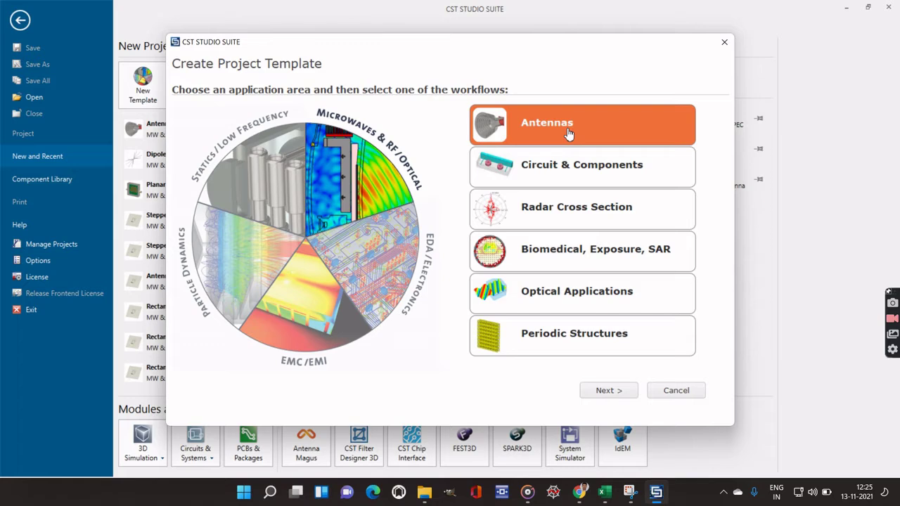
left_click(609, 390)
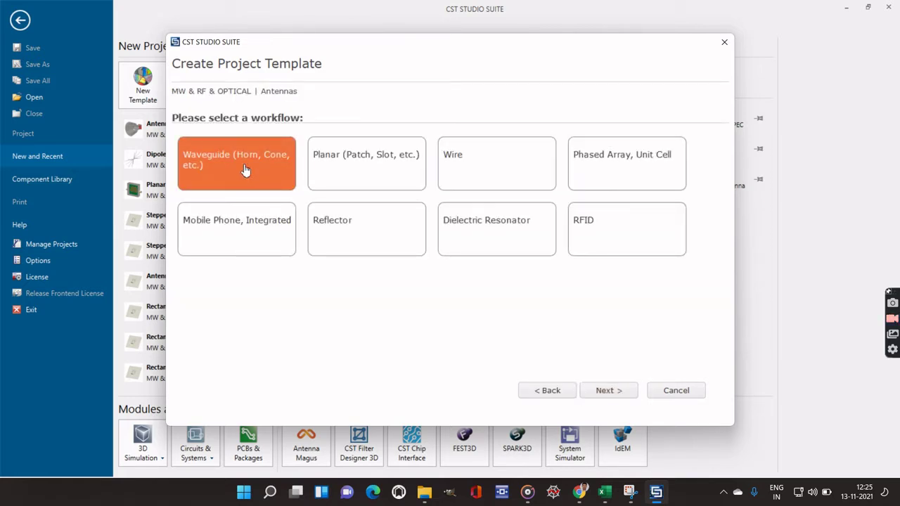
left_click(606, 390)
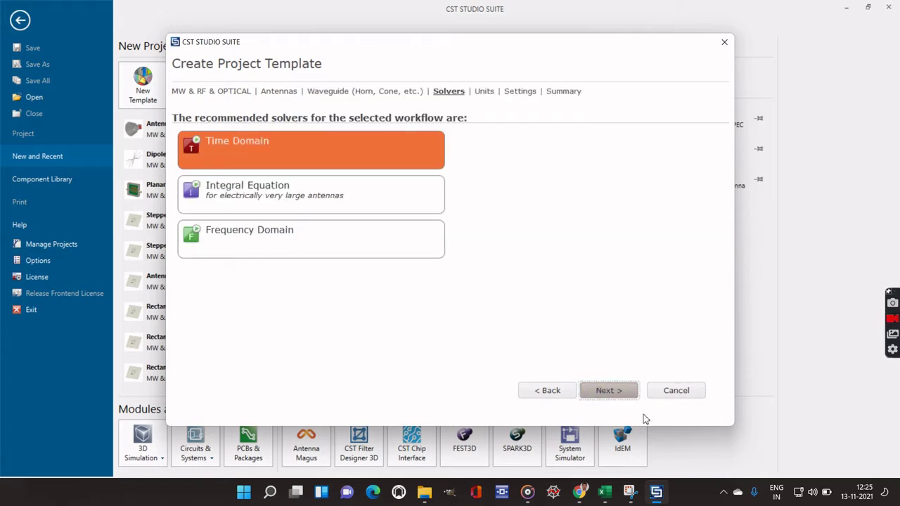
Accept the Time Domain solver and the mm, GHz, ns and Kelvin units, leaving the frequency settings blank
left_click(605, 392)
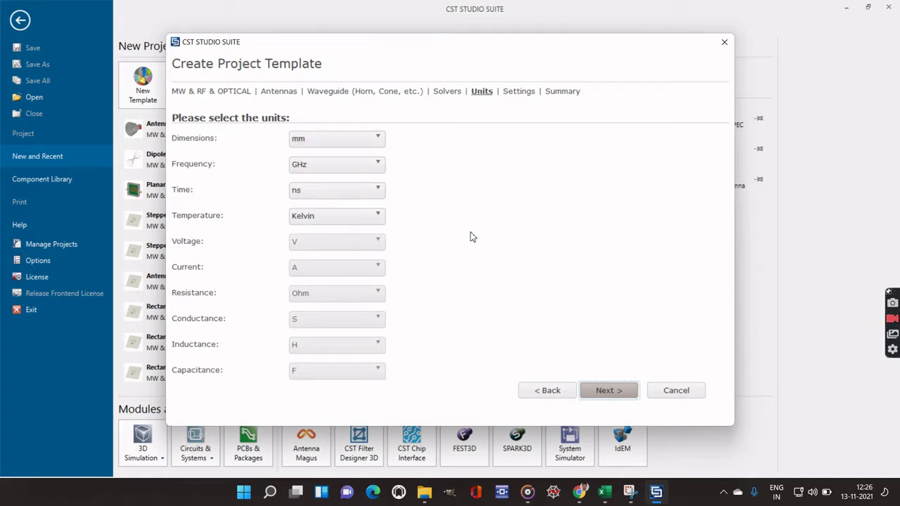
left_click(603, 393)
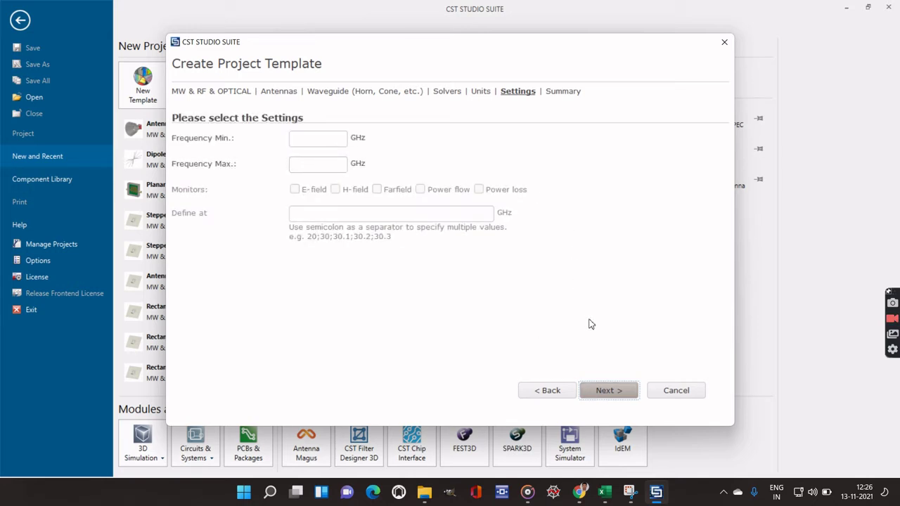
left_click(608, 391)
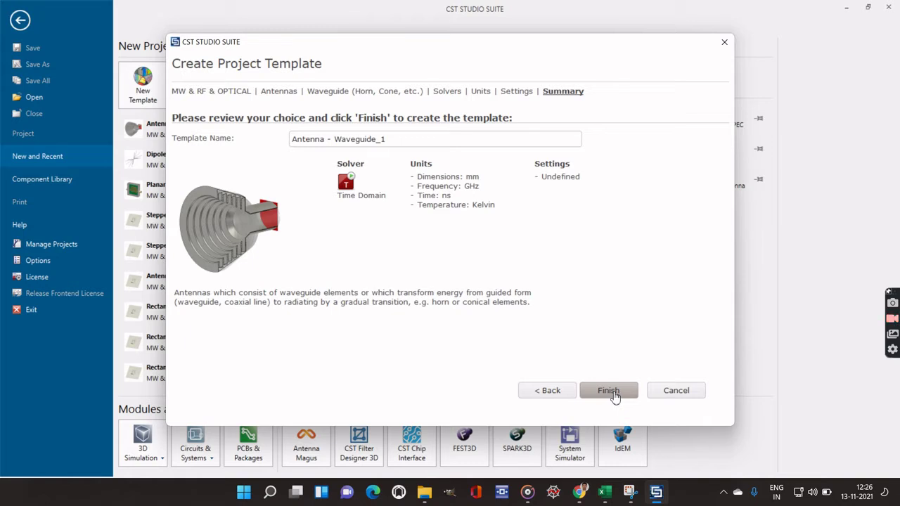
Name the template "Rectangular waveguide" and finish creating it
left_click(403, 140)
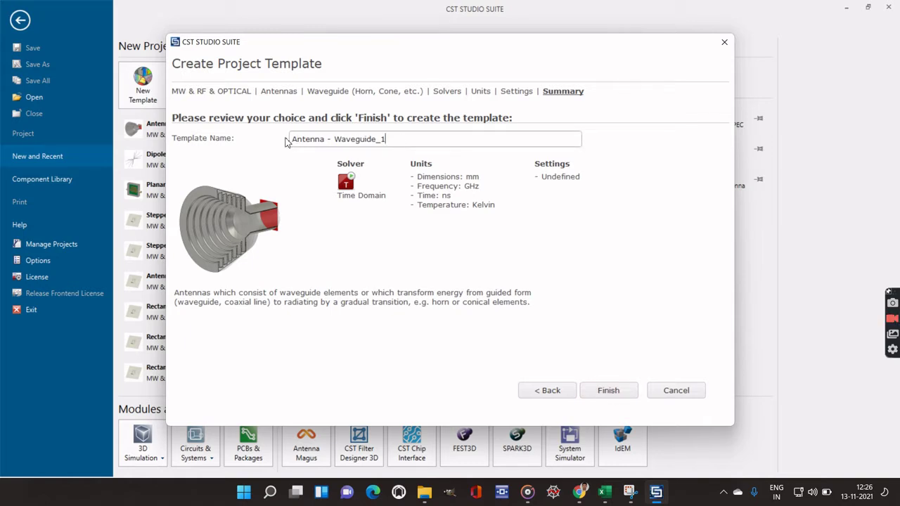
key("ctrl+shift+Left")
key("ctrl+shift+Left")
key("ctrl+shift+Left")
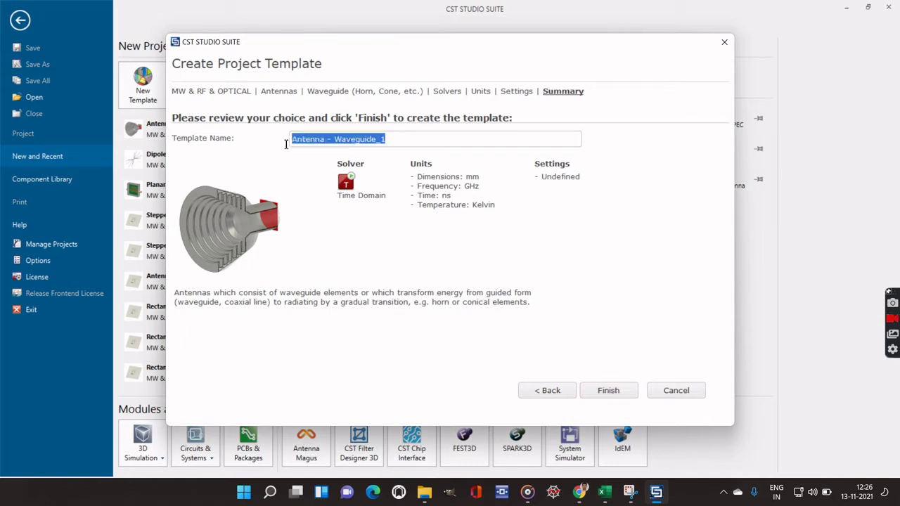
type("Rectangula")
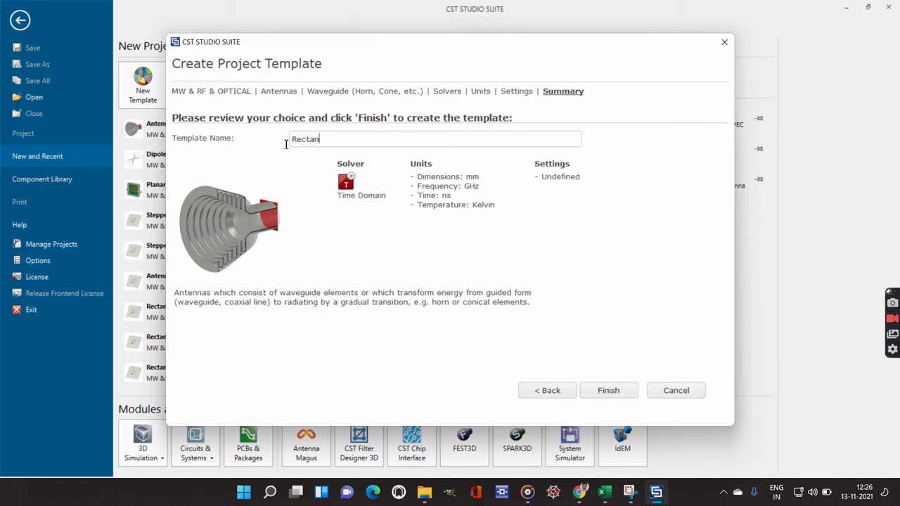
type("r waveguide")
left_click(605, 394)
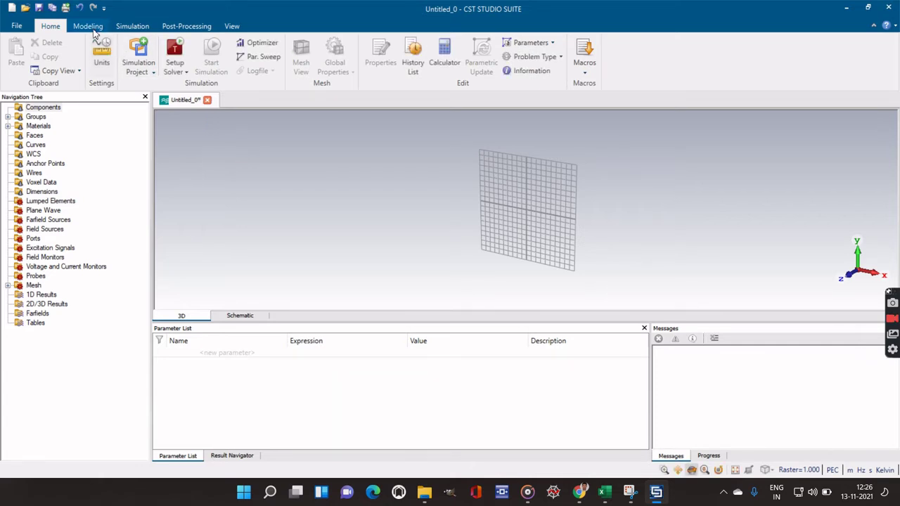
Draw a brick about 8 mm by 12 mm by 8 mm on the working plane and name it "Rectangular waveguide"
left_click(89, 27)
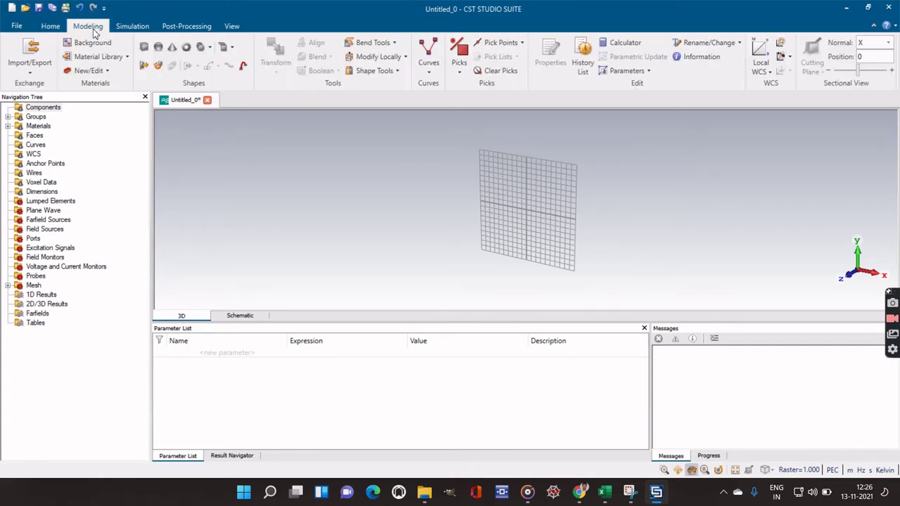
left_click(144, 47)
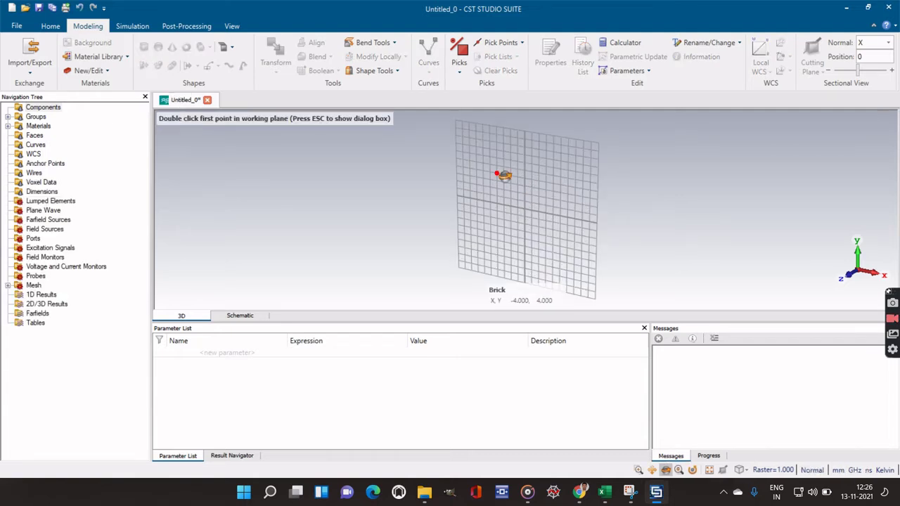
double_click(500, 180)
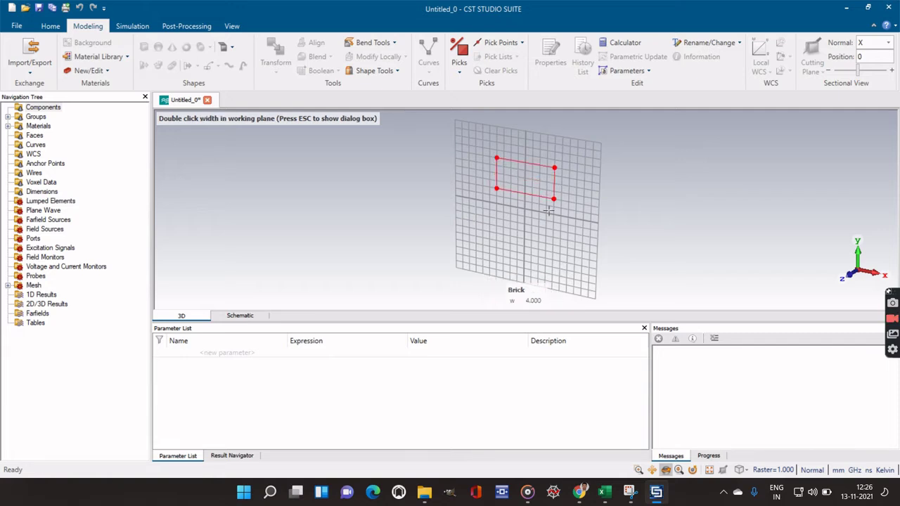
double_click(554, 234)
double_click(520, 240)
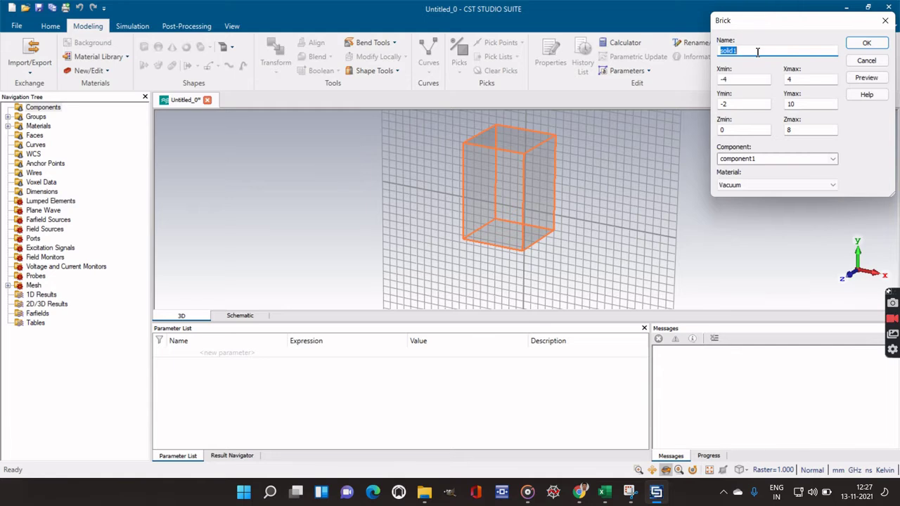
type("Rectangular waveguide")
Set the waveguide brick's extents to X -15 to 15, Y -8 to 8 and Z -30 to 30
left_click_drag(738, 80, 699, 88)
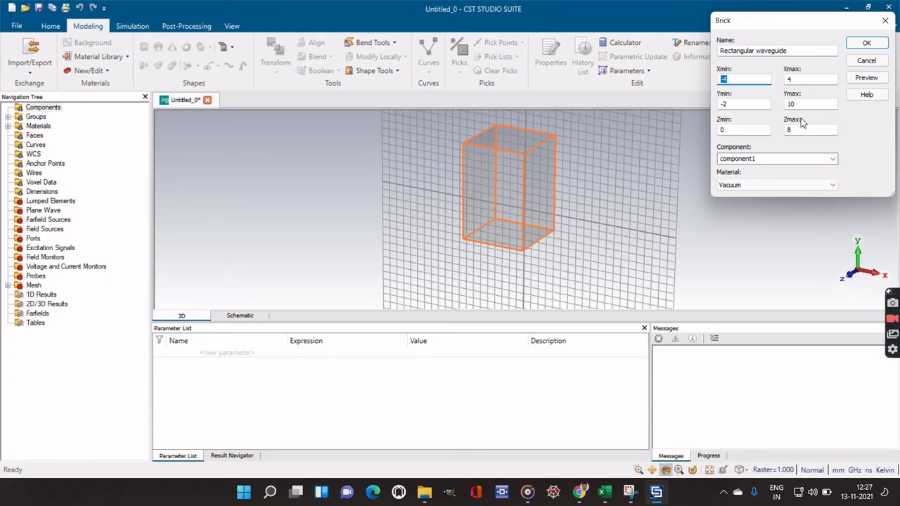
left_click(750, 80)
left_click(797, 80)
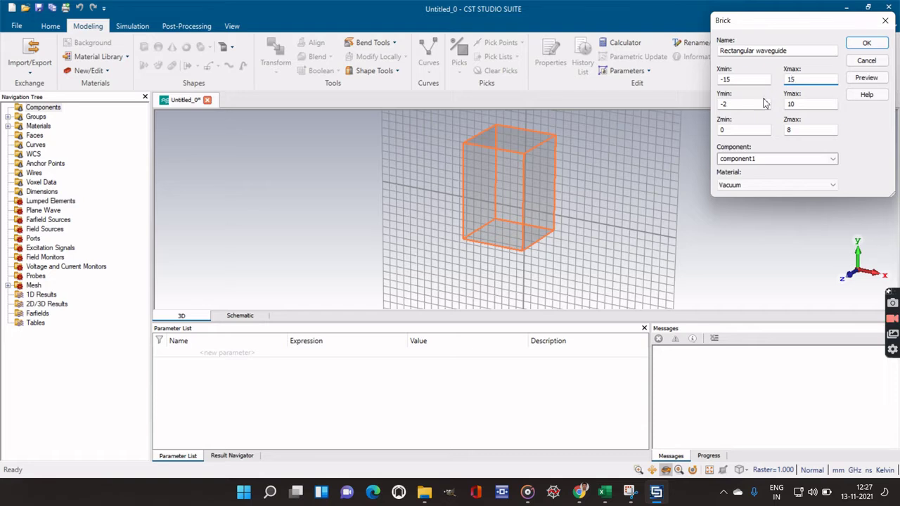
left_click(745, 104)
left_click(811, 106)
key("BackSpace")
key("BackSpace")
type("8")
left_click(730, 130)
type("-")
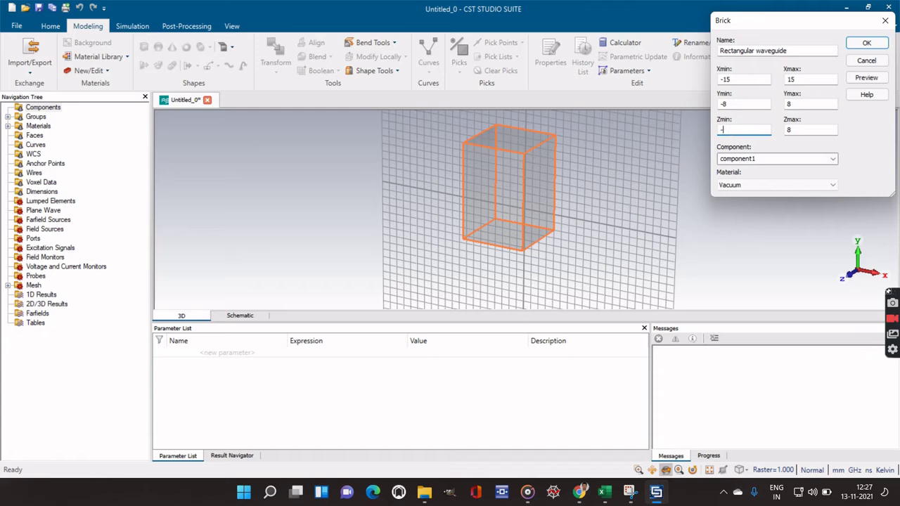
left_click(798, 131)
type("30")
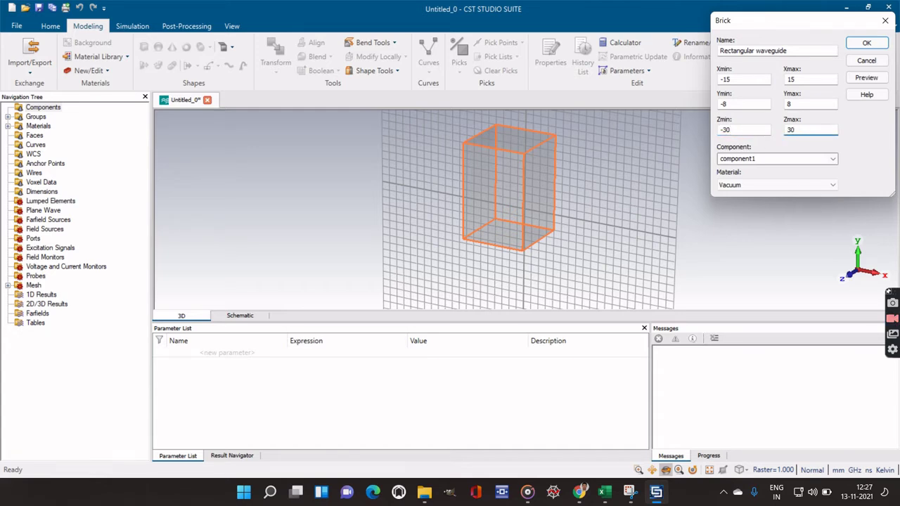
Assign Copper (annealed) from the material library to the waveguide brick, and preview and create the brick
left_click(772, 185)
left_click(751, 203)
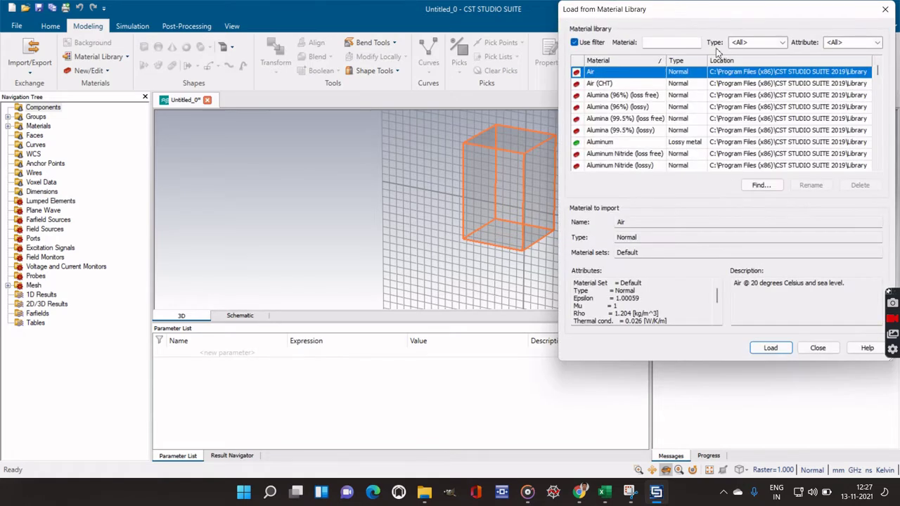
left_click(676, 42)
type("c")
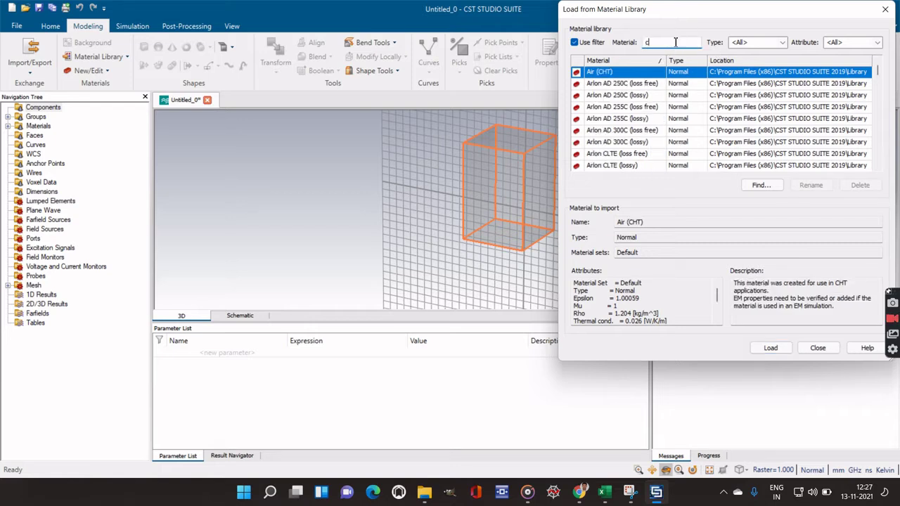
type("opper")
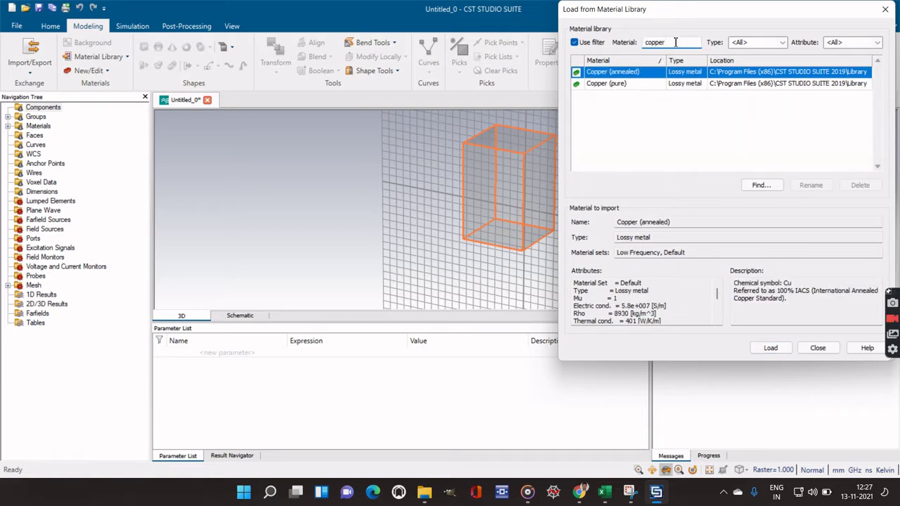
left_click(638, 77)
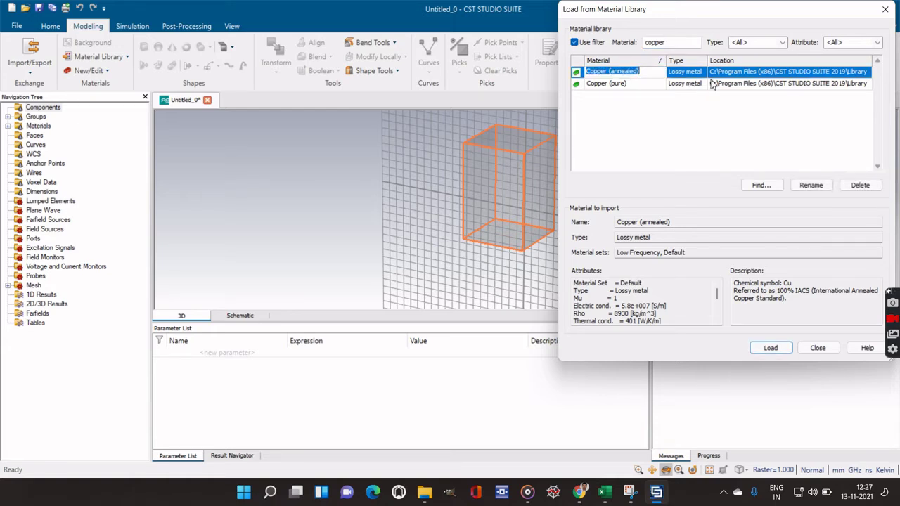
left_click(771, 348)
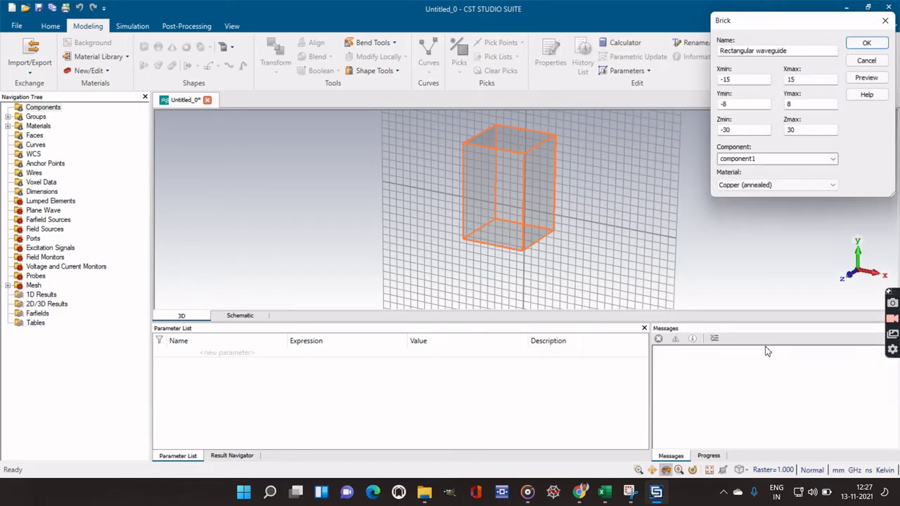
left_click(864, 79)
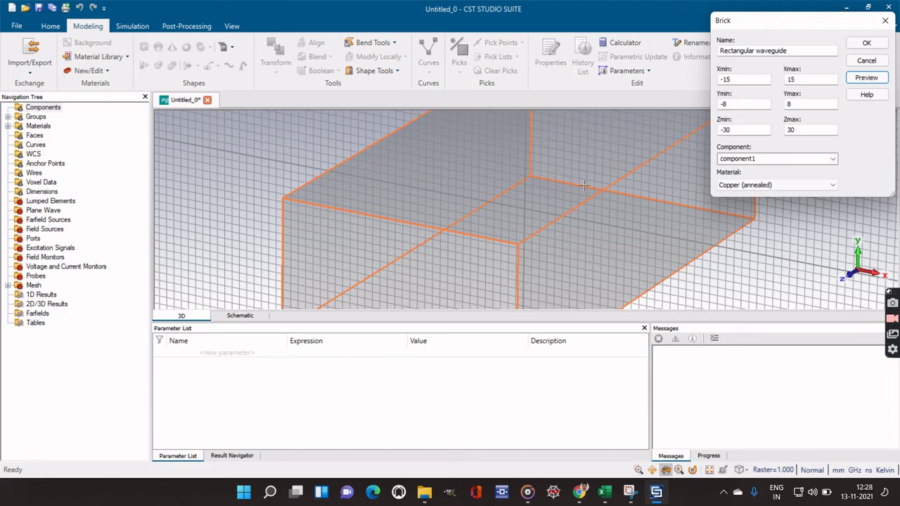
left_click(867, 44)
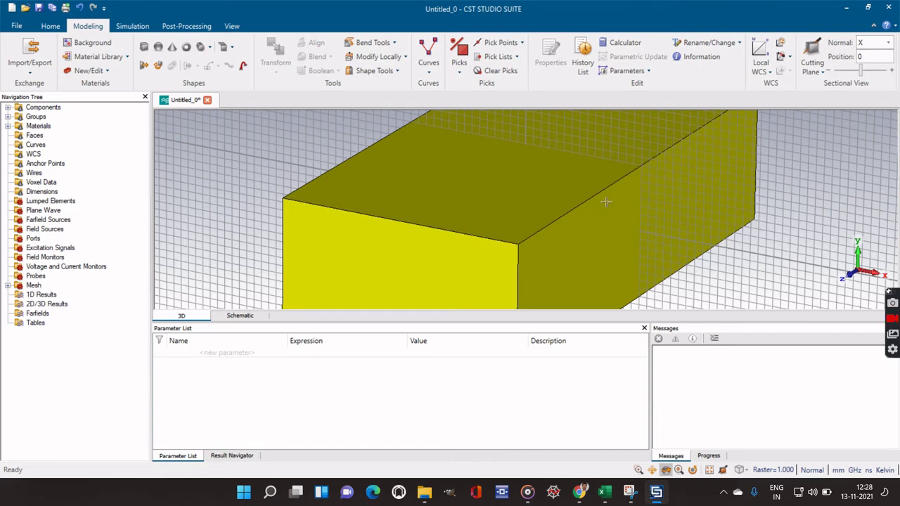
key("space")
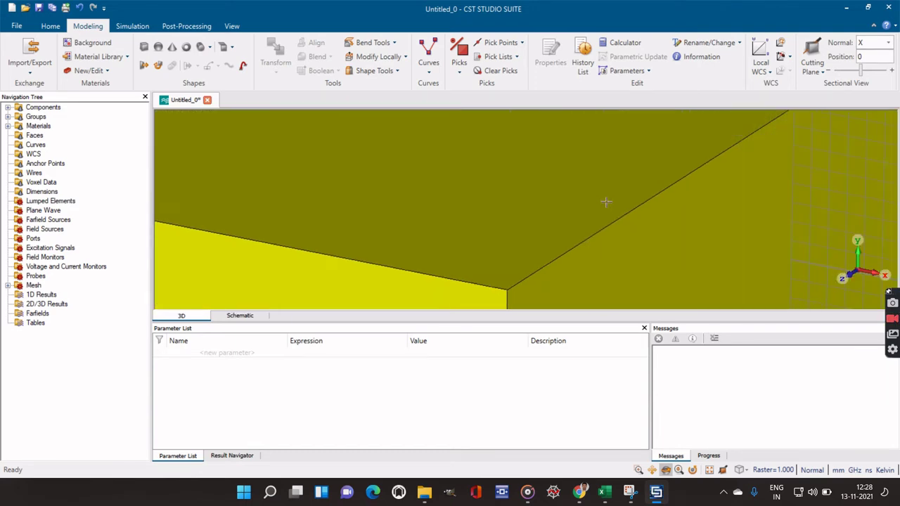
Expand the model components down to the solid inside component1
left_click(7, 107)
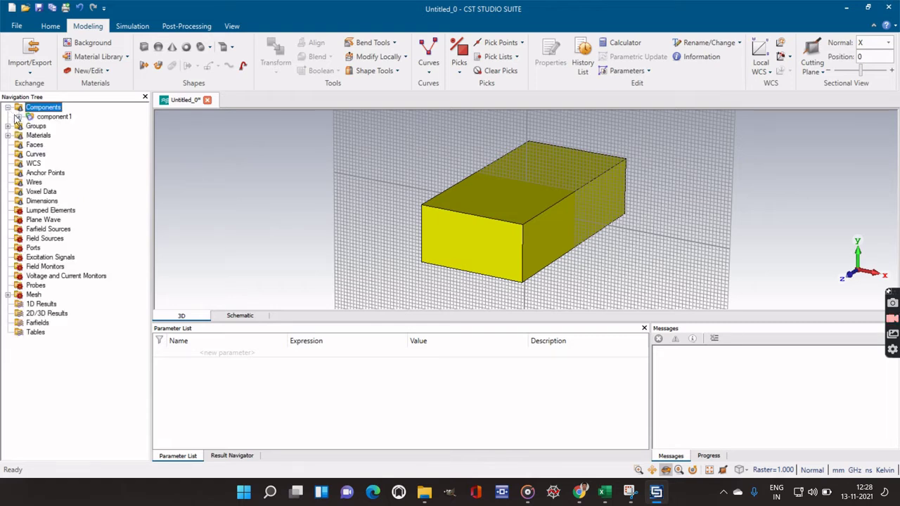
left_click(19, 117)
mouse_move(70, 133)
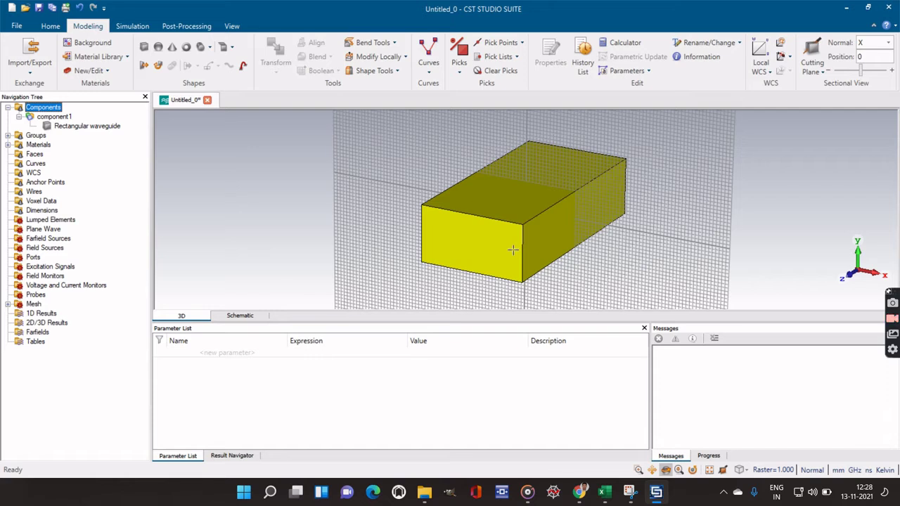
Draw a second brick about 17 mm by 10.5 mm by 19.5 mm beside the waveguide and name it "cut"
left_click(144, 47)
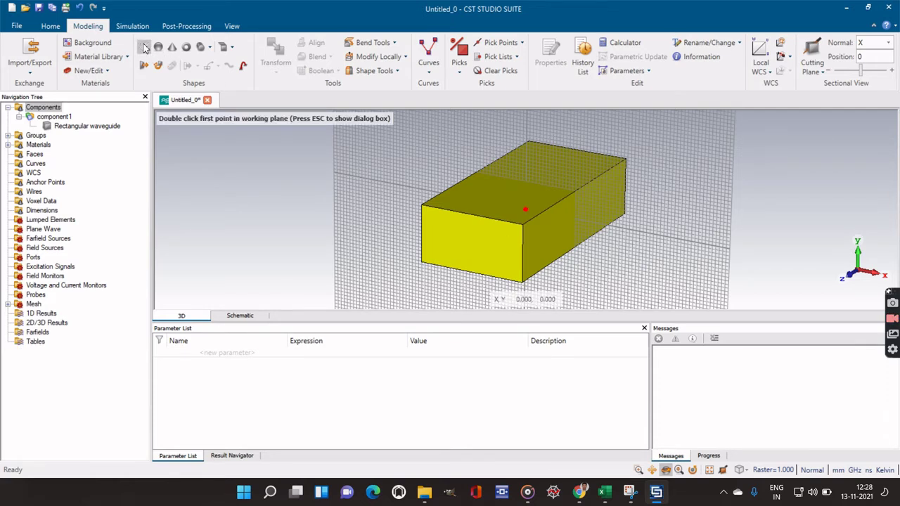
double_click(399, 163)
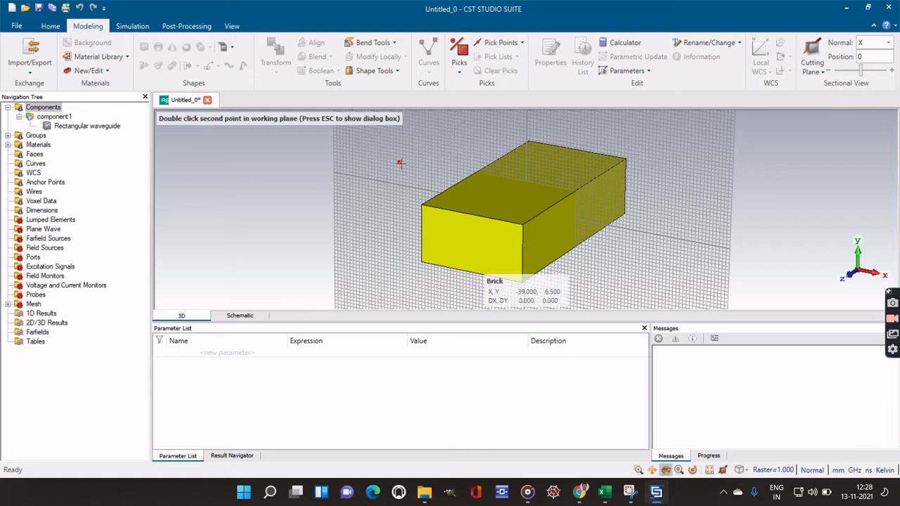
double_click(455, 208)
double_click(365, 211)
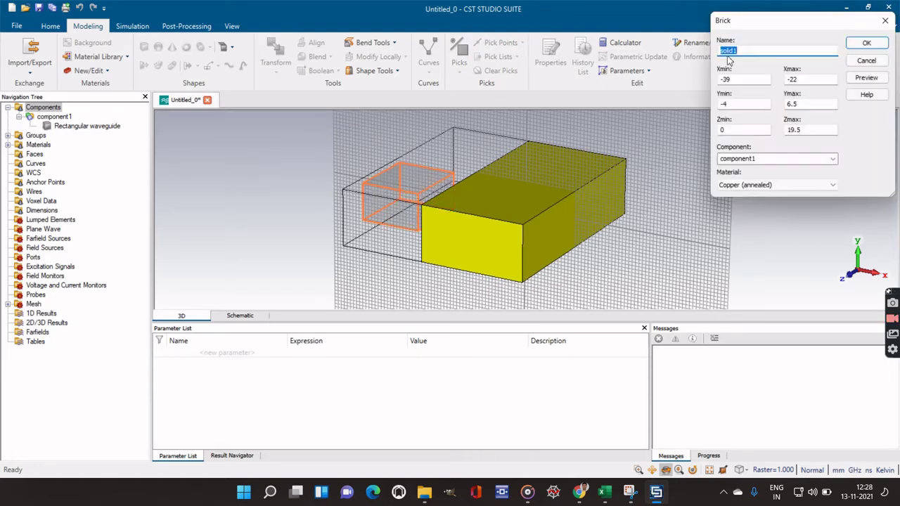
type("cut")
Set the cut brick's extents to X -14 to 14 and Y -7 to 7
left_click(746, 81)
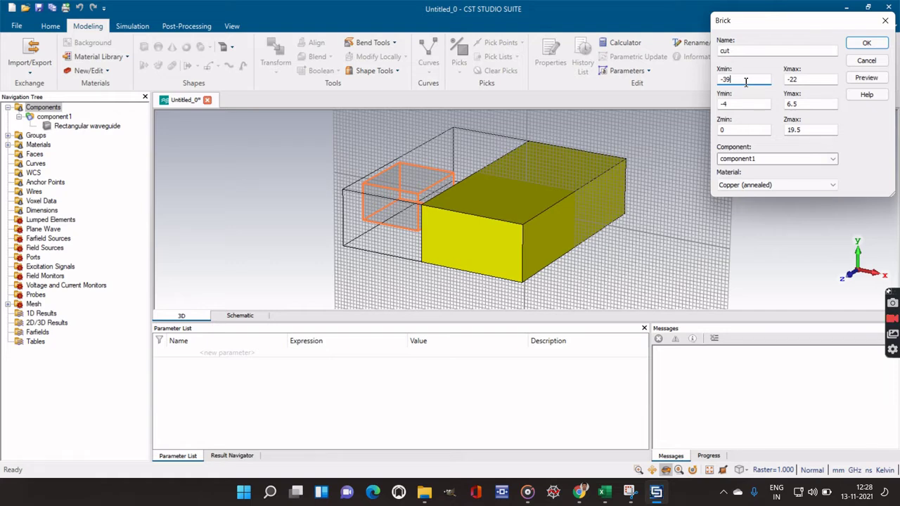
type("14")
double_click(812, 80)
type("-1")
double_click(748, 107)
type("-7")
left_click(800, 105)
type("7")
Set the cut brick's Z extents to -30 and 30, then preview and create the brick
left_click(736, 132)
type("-")
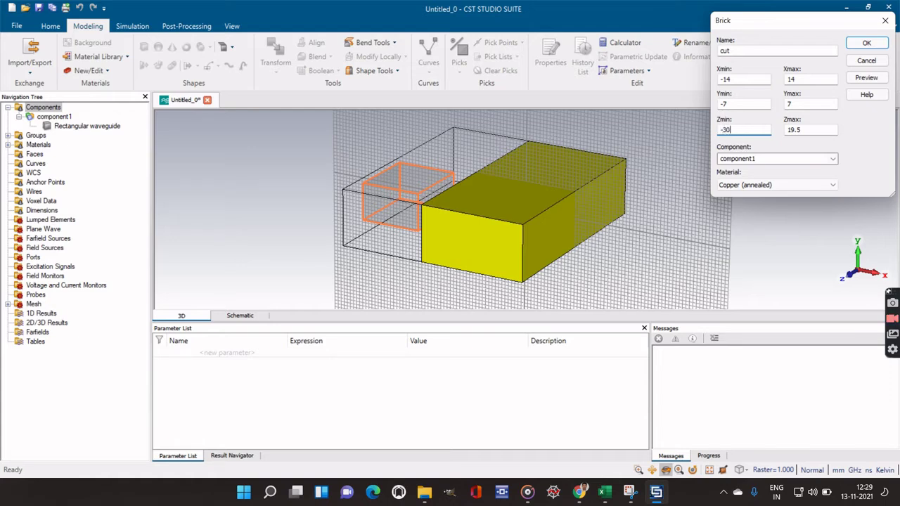
double_click(817, 131)
type("1")
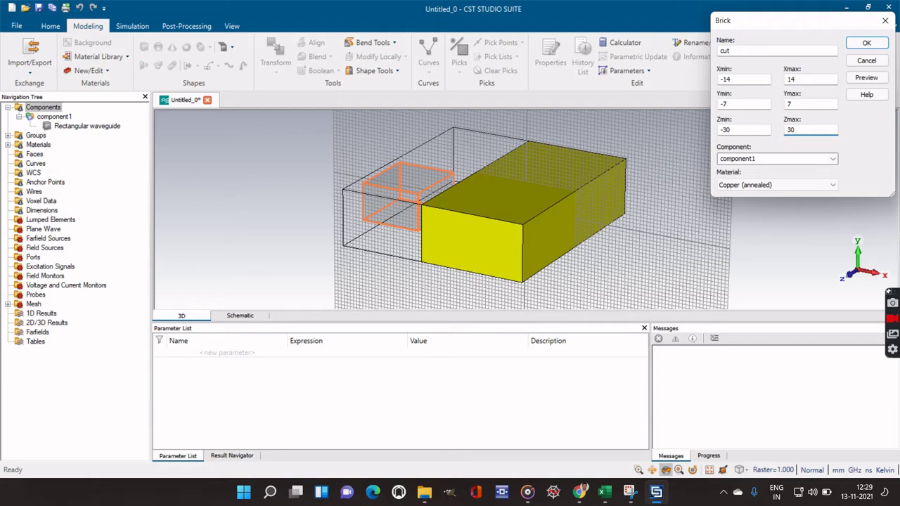
left_click(866, 79)
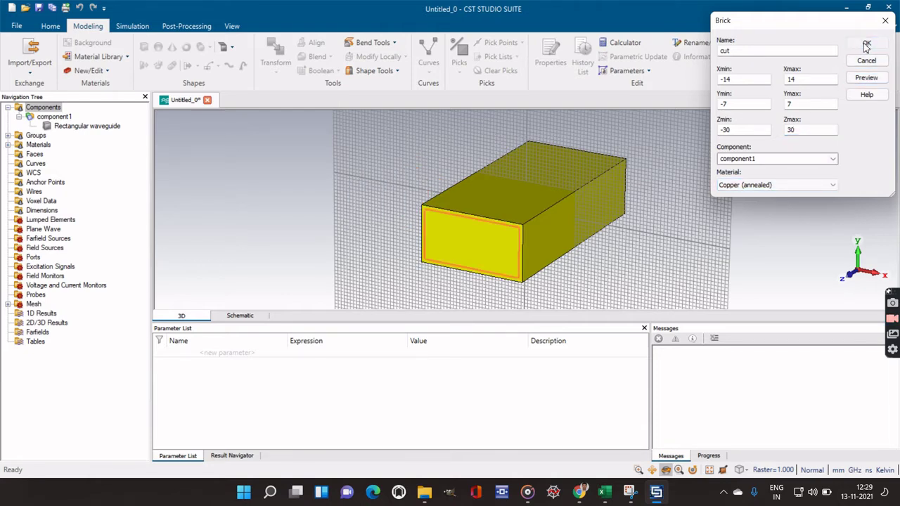
left_click(866, 44)
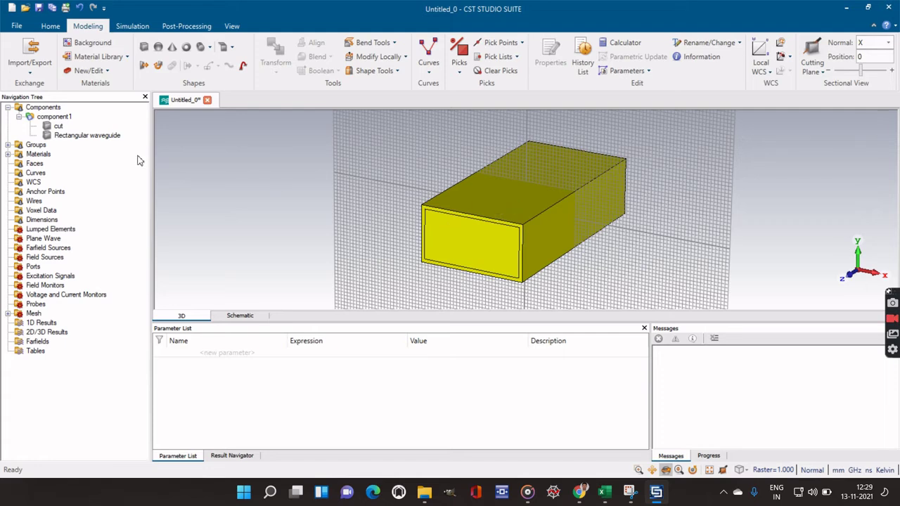
Subtract the cut brick from the Rectangular waveguide solid with a Boolean operation
left_click(59, 128)
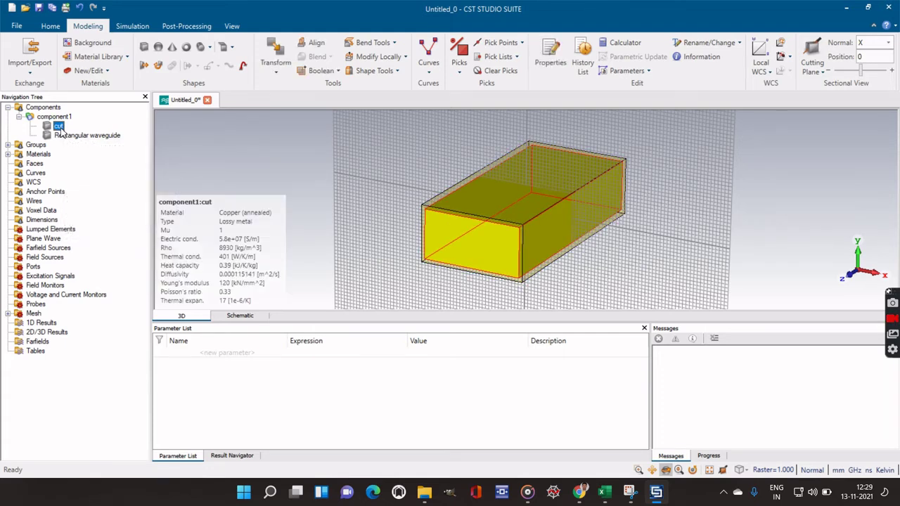
left_click(63, 137)
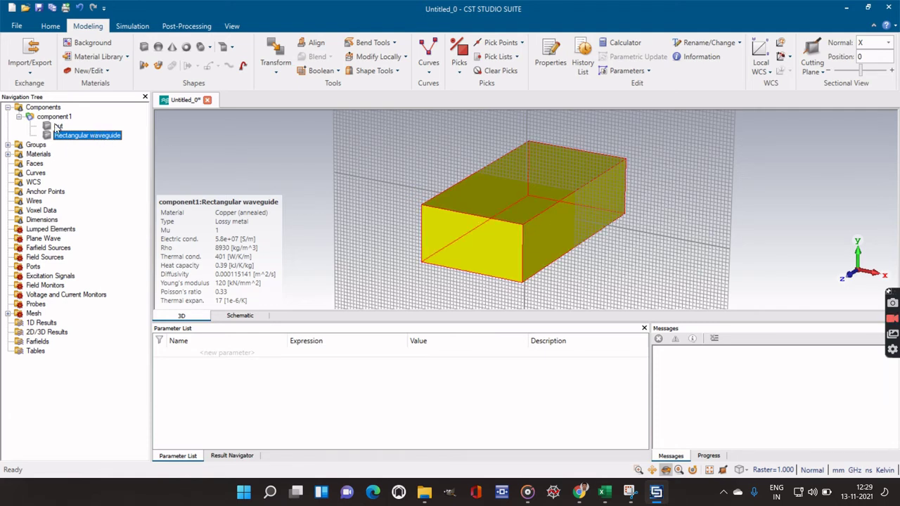
left_click(58, 127)
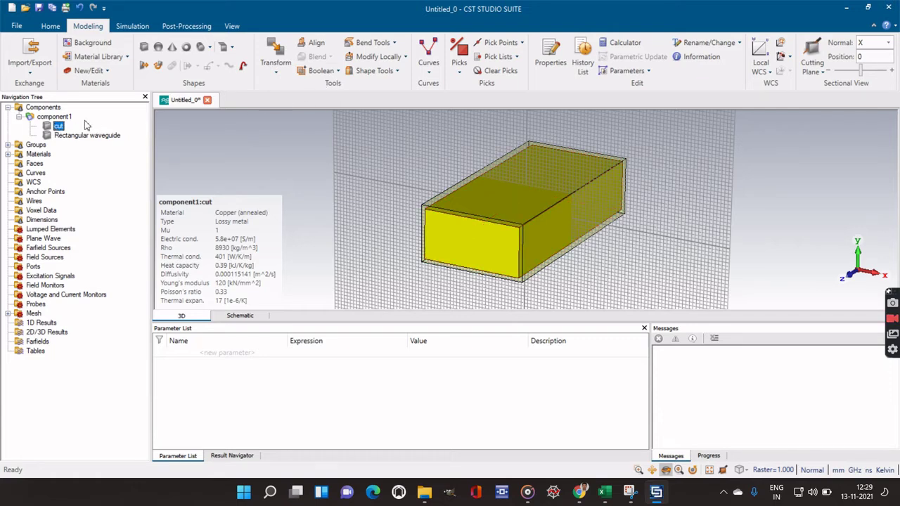
key("Escape")
left_click(71, 136)
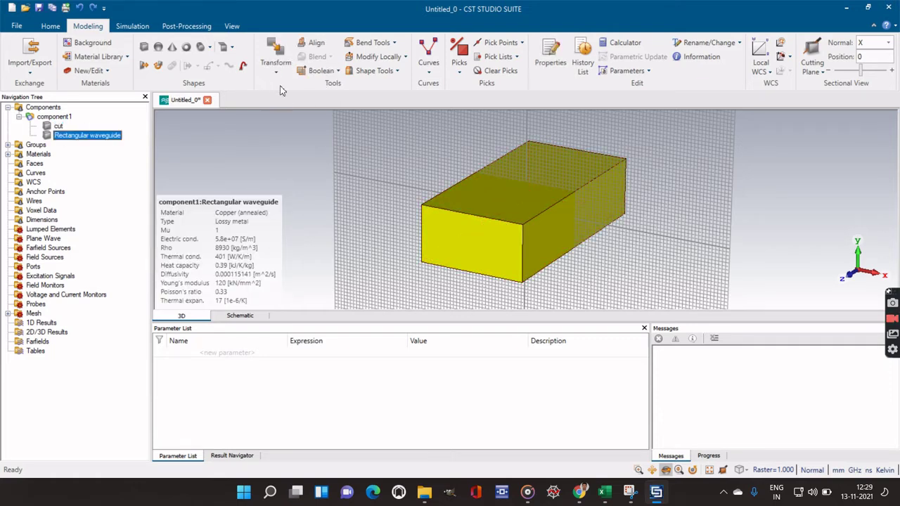
left_click(336, 71)
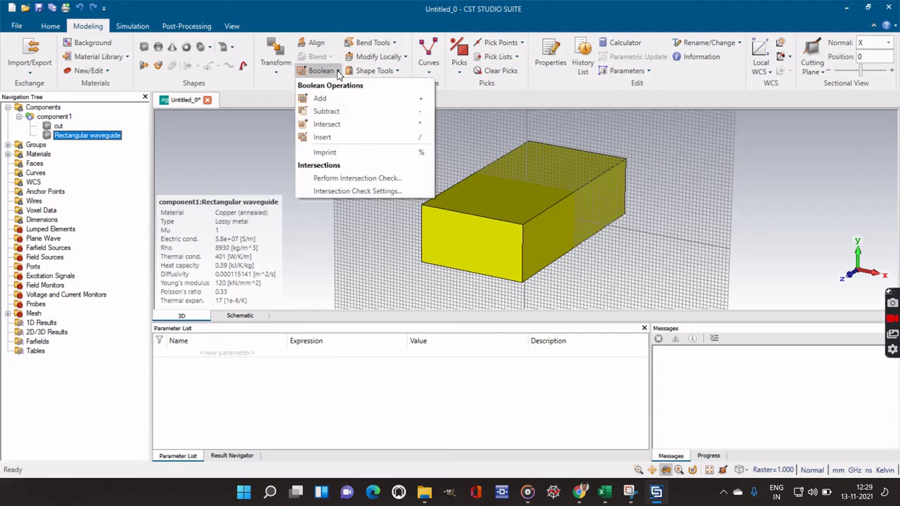
left_click(325, 112)
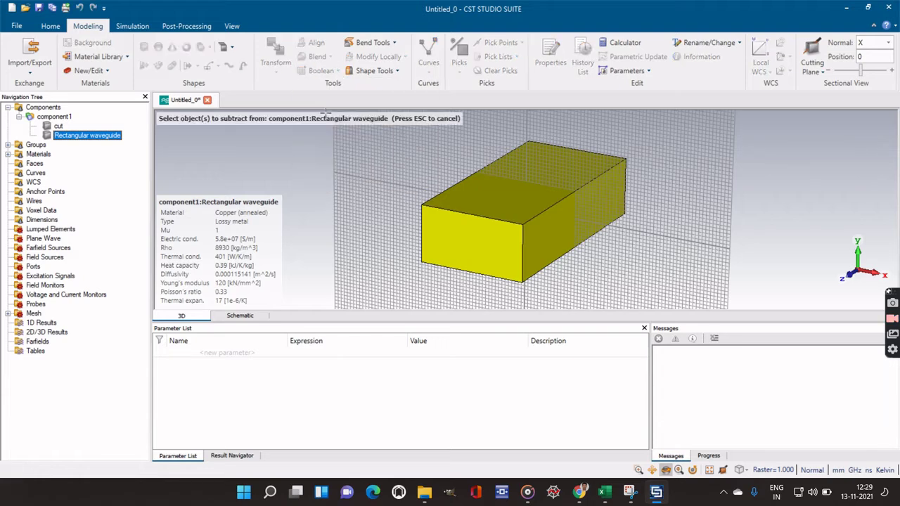
left_click(58, 127)
key("Return")
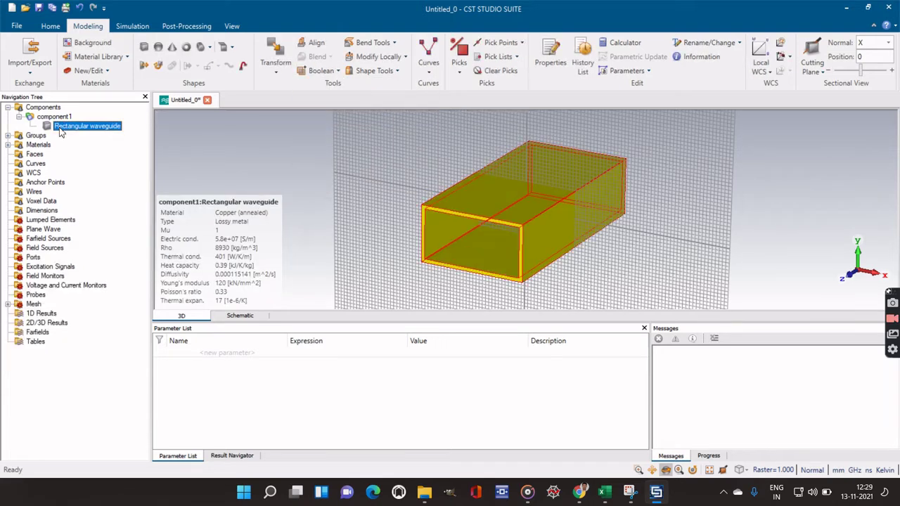
Pick the rim-shaped end face of the hollow waveguide at Z = 30
left_click_drag(426, 231, 494, 184)
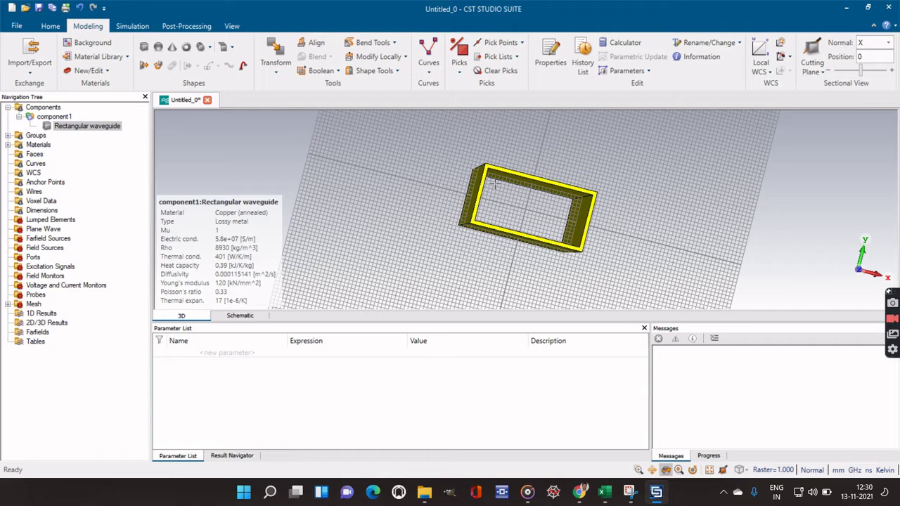
left_click(460, 71)
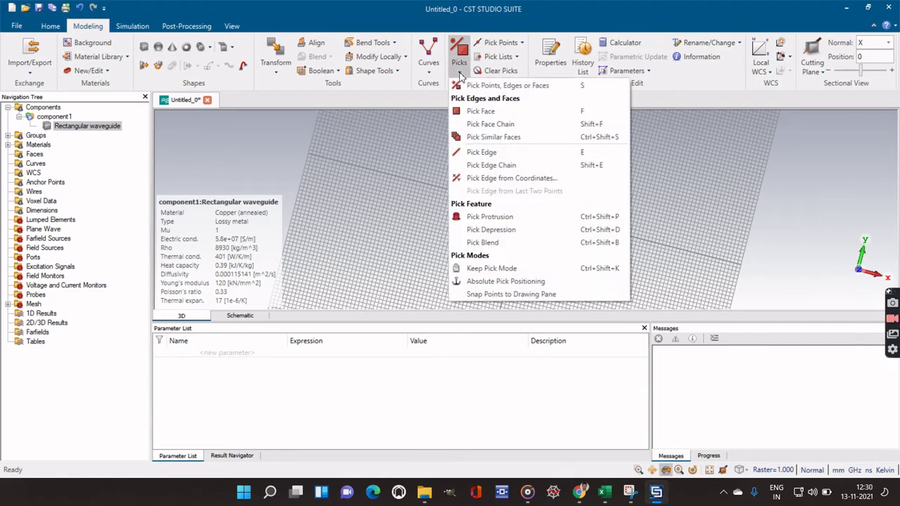
left_click(482, 117)
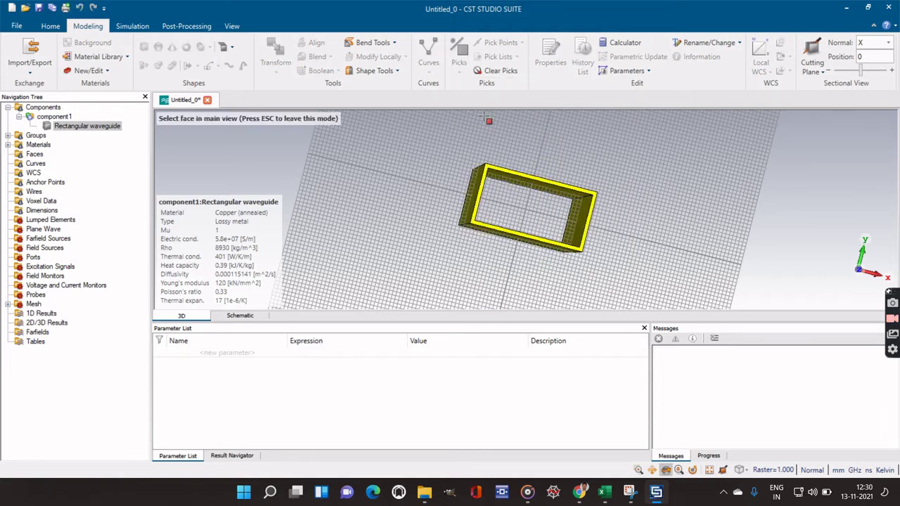
left_click(519, 175)
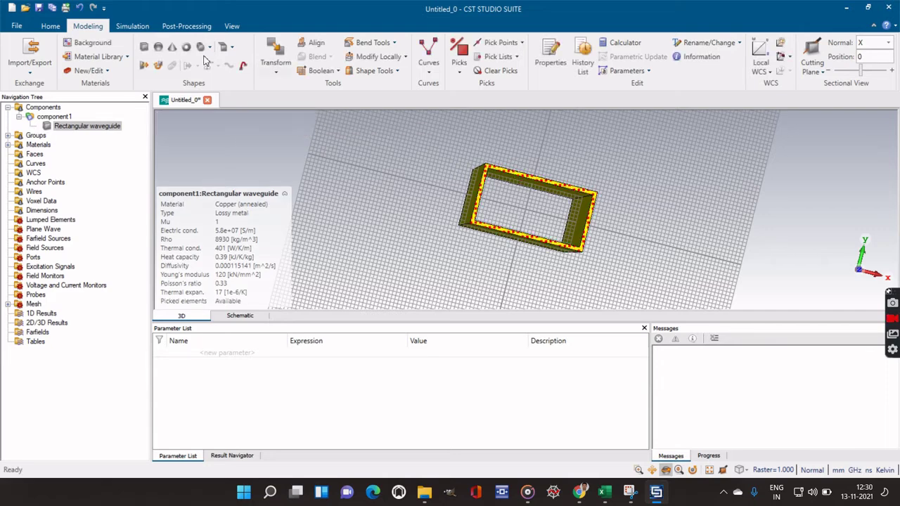
Start waveguide port 1 on the picked face, extending it by 15 beyond Xmin and 8 beyond Ymin
left_click(133, 27)
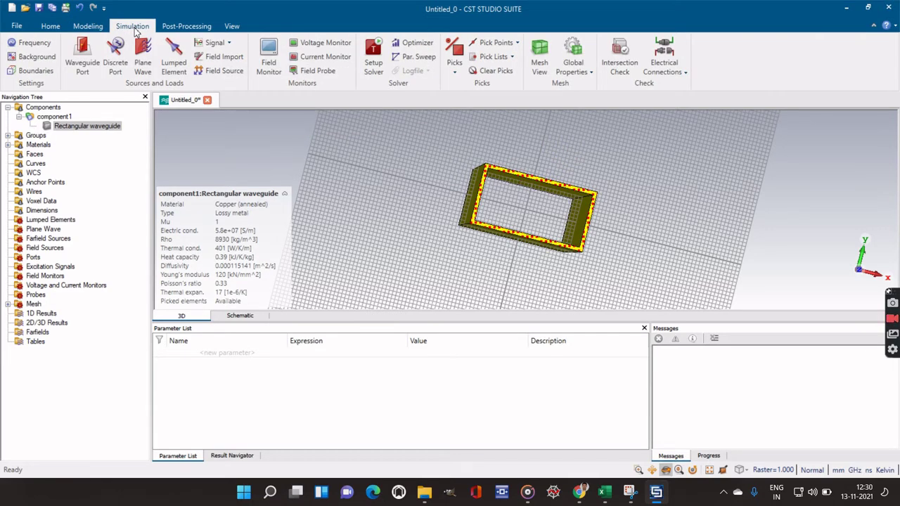
left_click(74, 68)
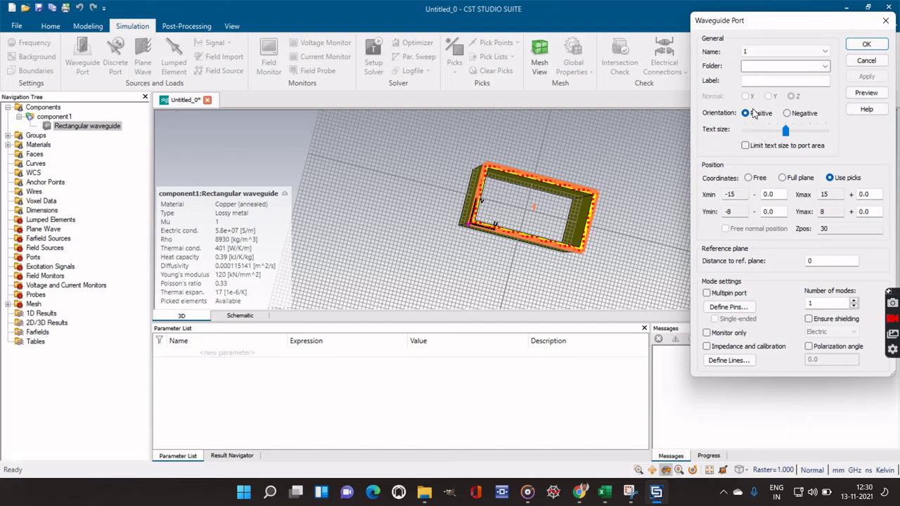
left_click(779, 196)
type("15")
left_click(779, 212)
type("8")
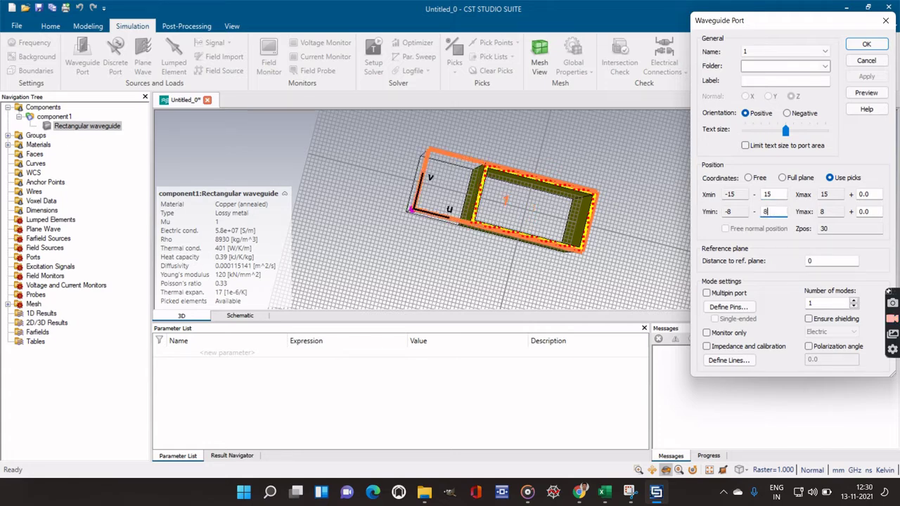
Extend port 1 by 15 beyond Xmax and 8 beyond Ymax, and preview and create the port
left_click(876, 194)
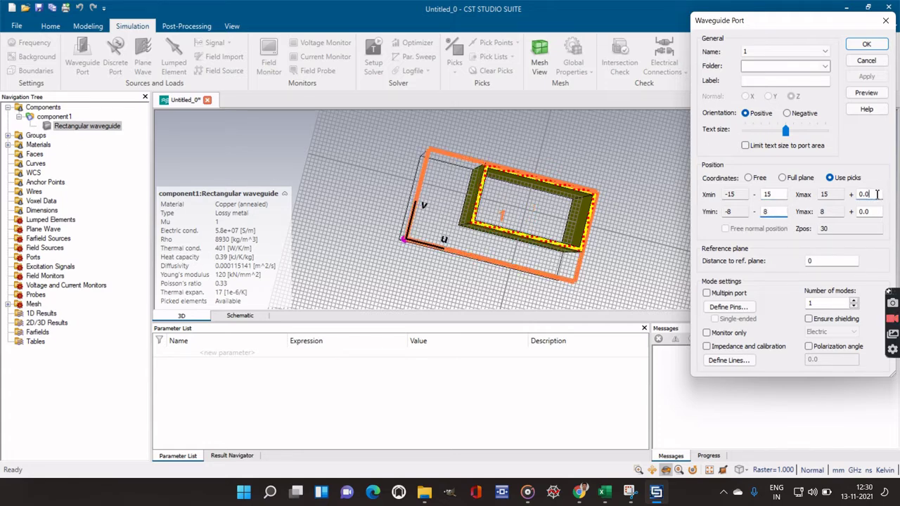
type("15")
left_click(872, 213)
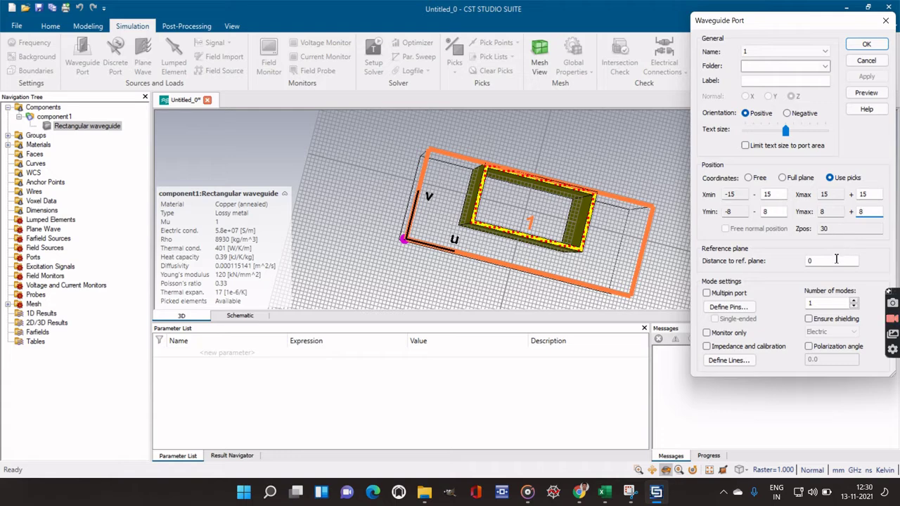
left_click(866, 93)
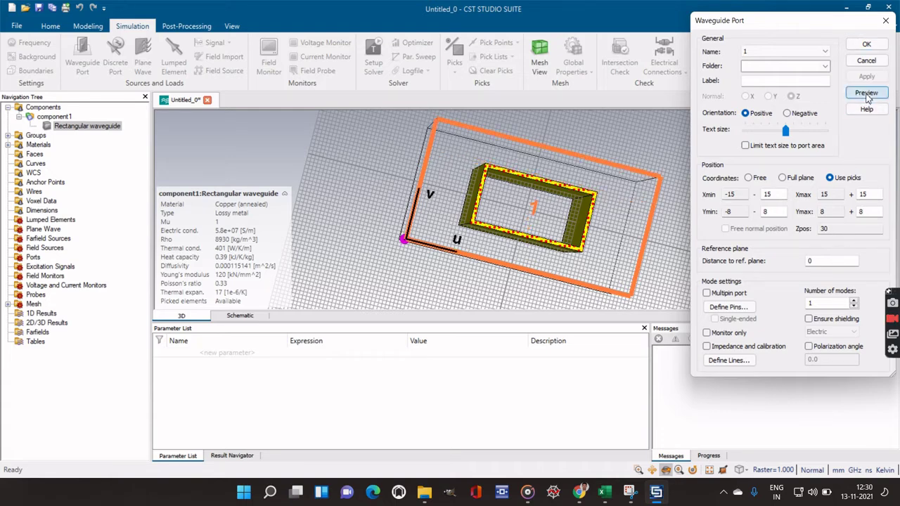
left_click(867, 46)
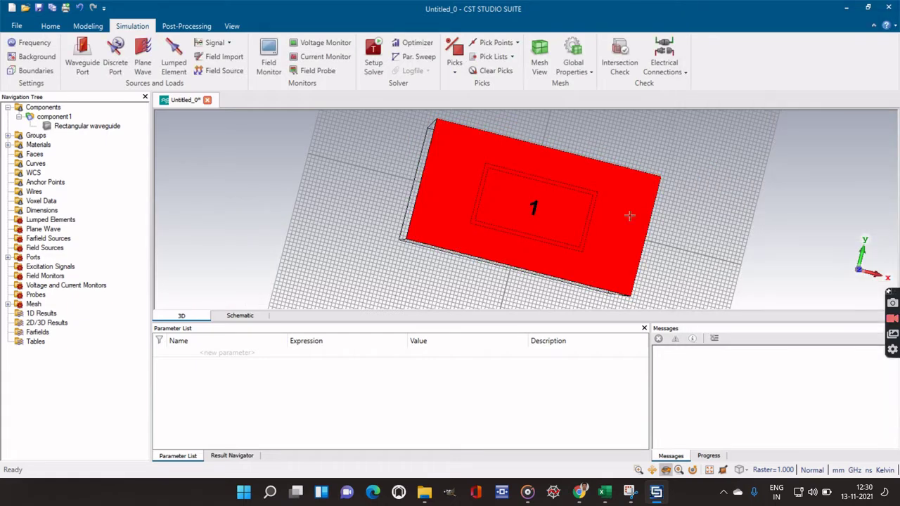
Pick the waveguide's opposite rim-shaped end face, at Z = -30
left_click_drag(359, 251, 718, 226)
left_click_drag(496, 270, 586, 254)
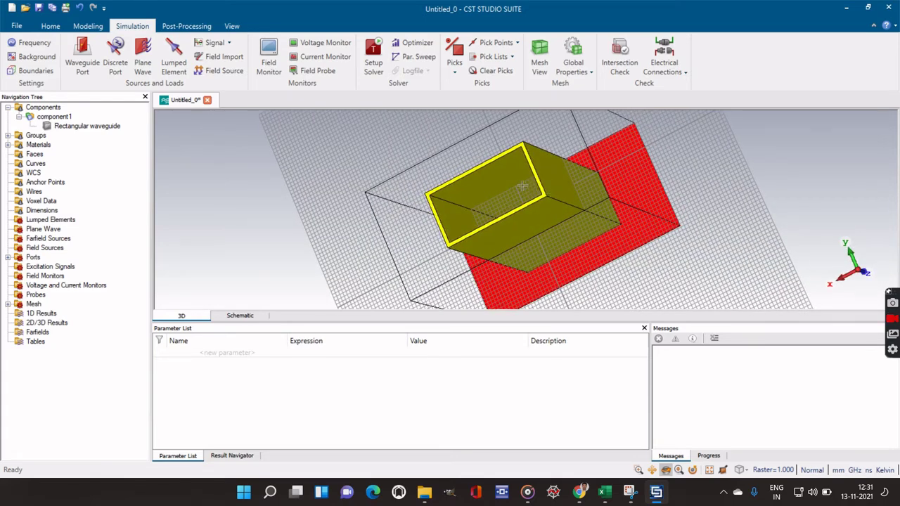
scroll(521, 185, "up", 4)
left_click(455, 69)
left_click(469, 117)
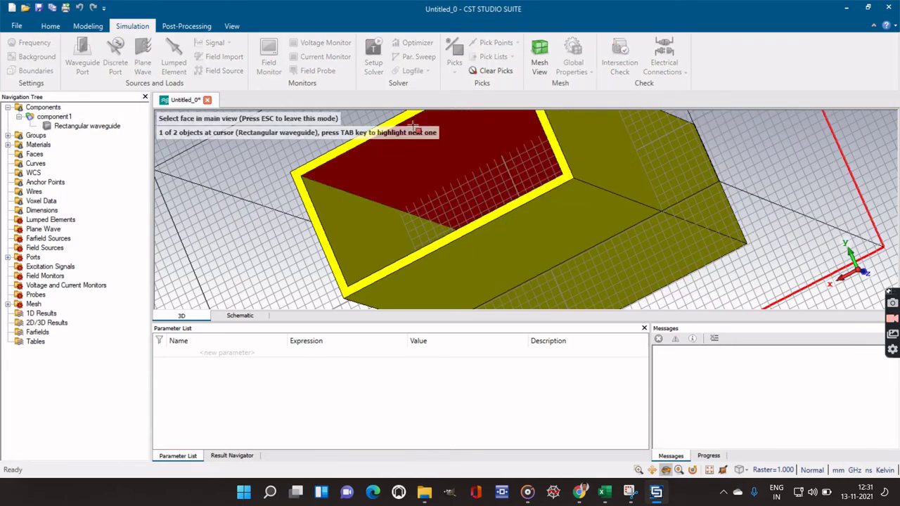
left_click(328, 162)
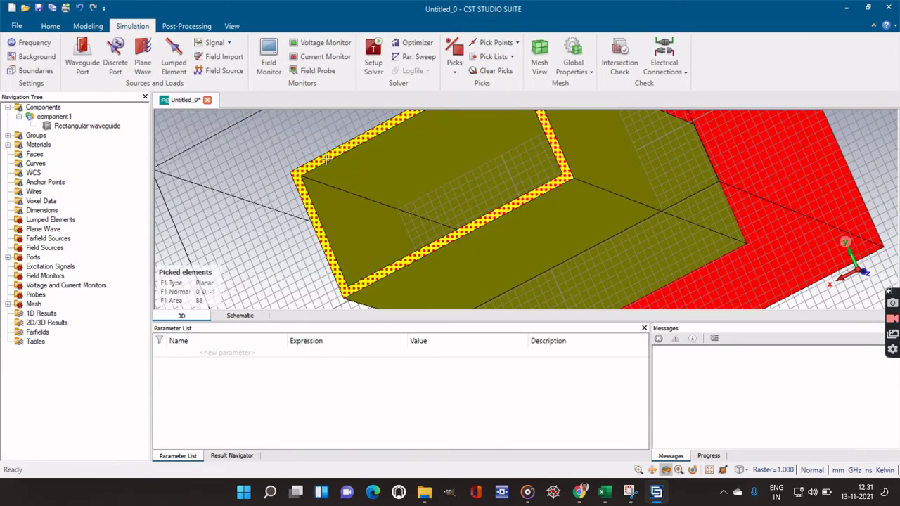
Start waveguide port 2 on the picked face, extending it by 15 beyond Xmin and 8 beyond Ymin
left_click(92, 75)
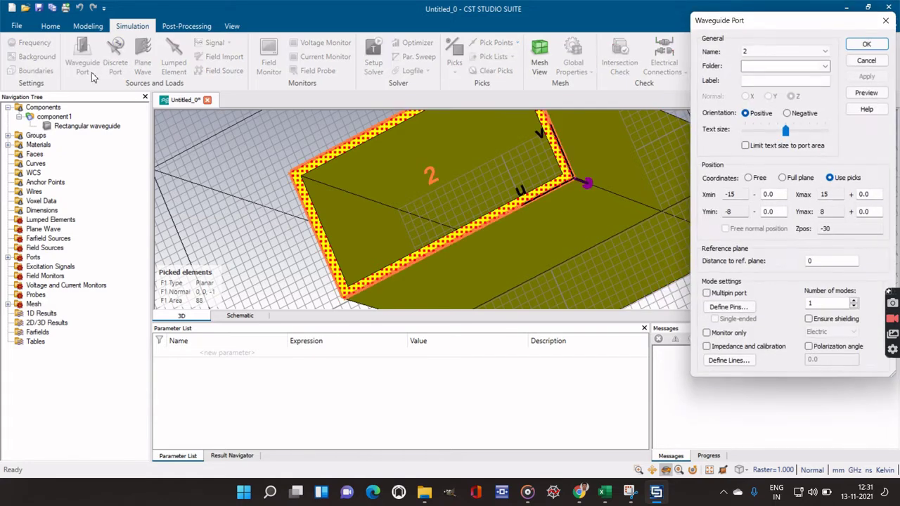
left_click(779, 197)
key("BackSpace")
key("BackSpace")
type("15")
left_click(777, 213)
key("BackSpace")
key("BackSpace")
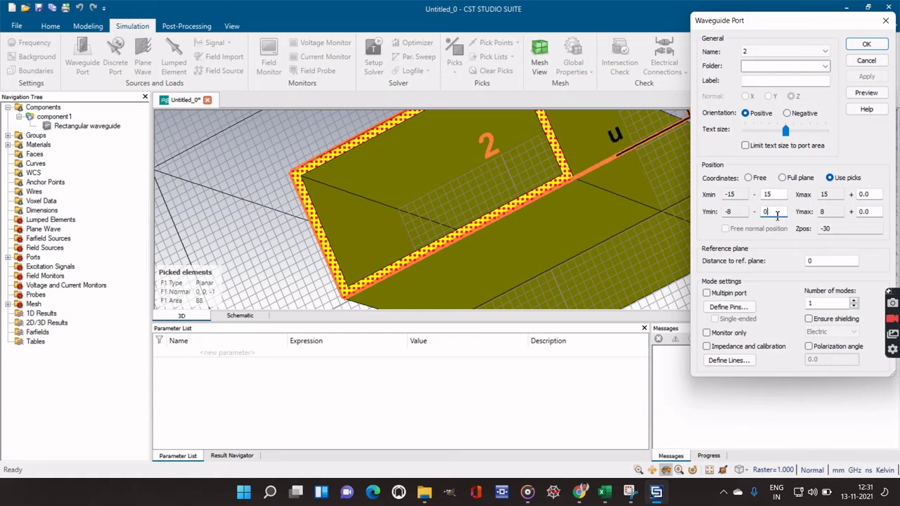
Extend port 2 by 15 beyond Xmax and 8 beyond Ymax, and preview and create the port
left_click(875, 196)
key("BackSpace")
type("15")
left_click(876, 211)
key("BackSpace")
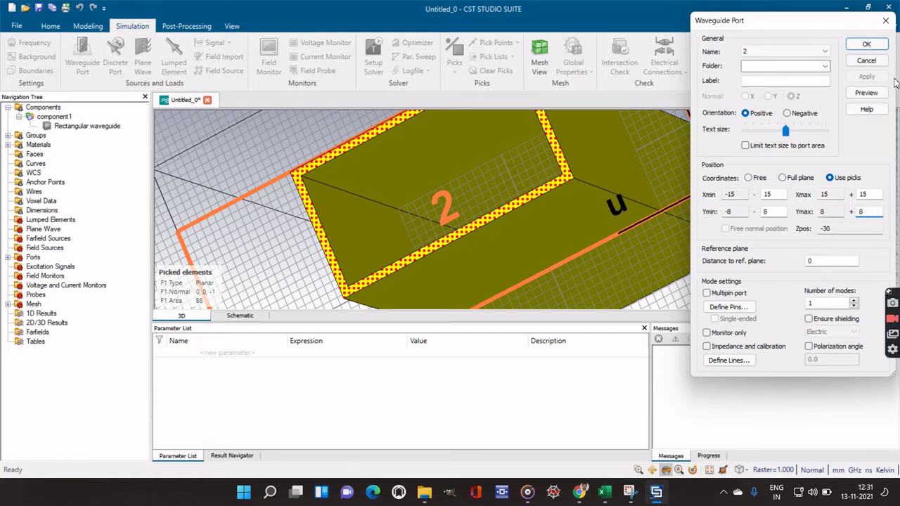
left_click(871, 99)
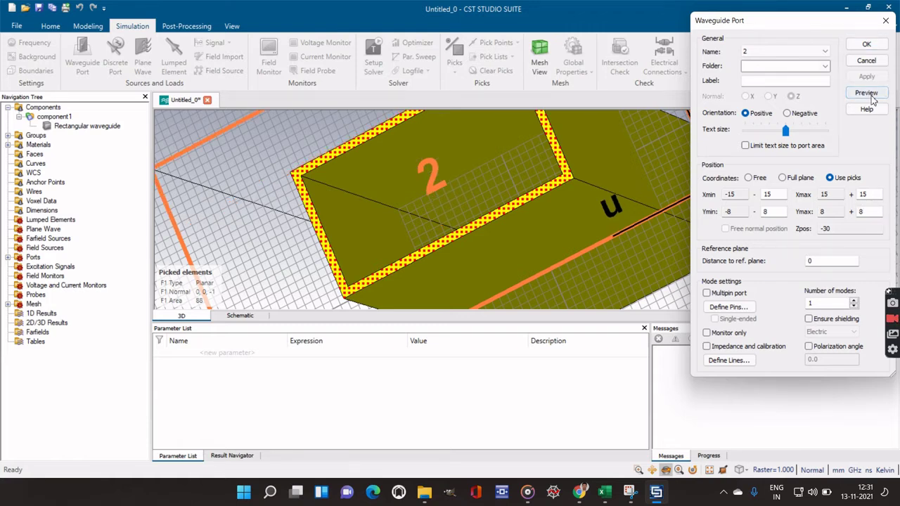
left_click(866, 45)
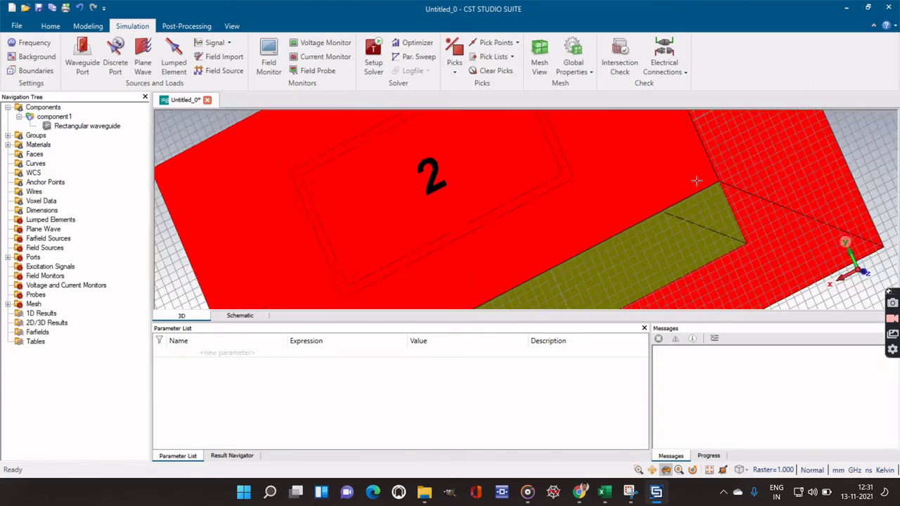
Define an E-Field monitor with a frequency specification of 0 and the automatic name, and apply it
key("space")
left_click_drag(673, 206, 397, 285)
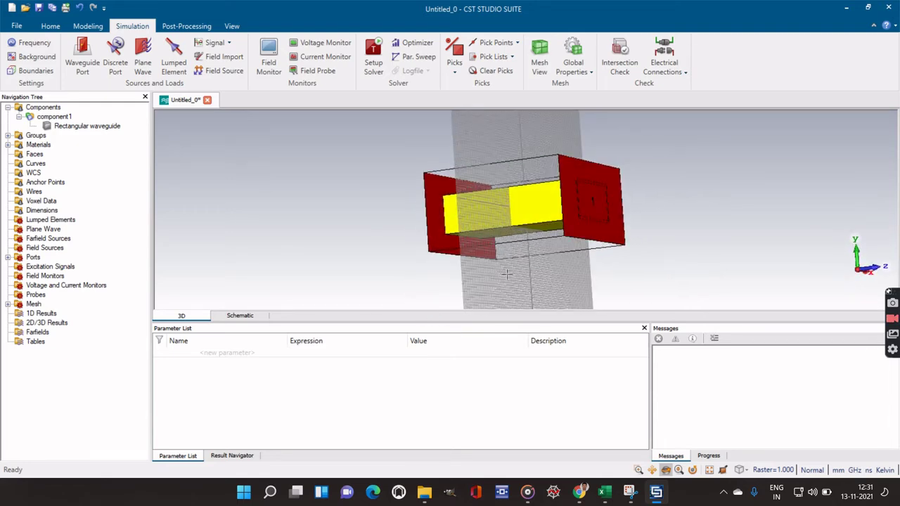
mouse_move(608, 276)
left_mouse_down()
mouse_move(527, 267)
mouse_move(600, 268)
left_mouse_up()
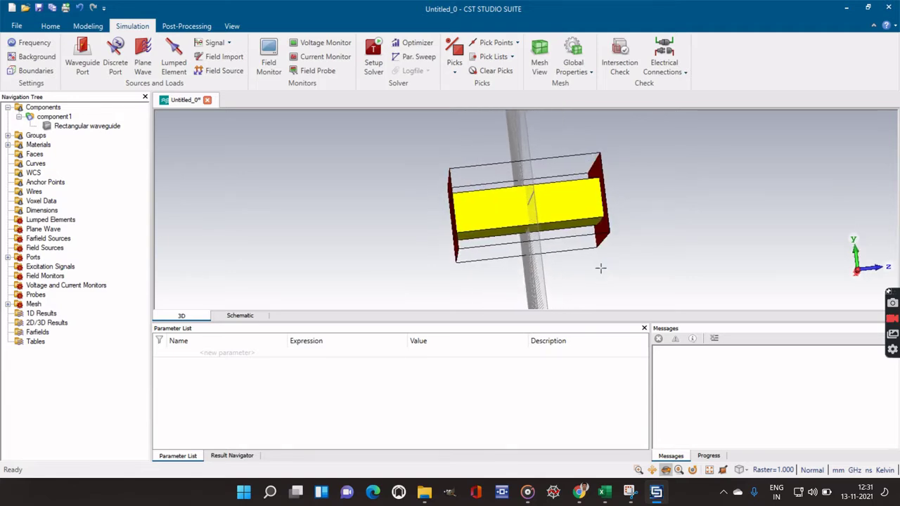
left_click(270, 71)
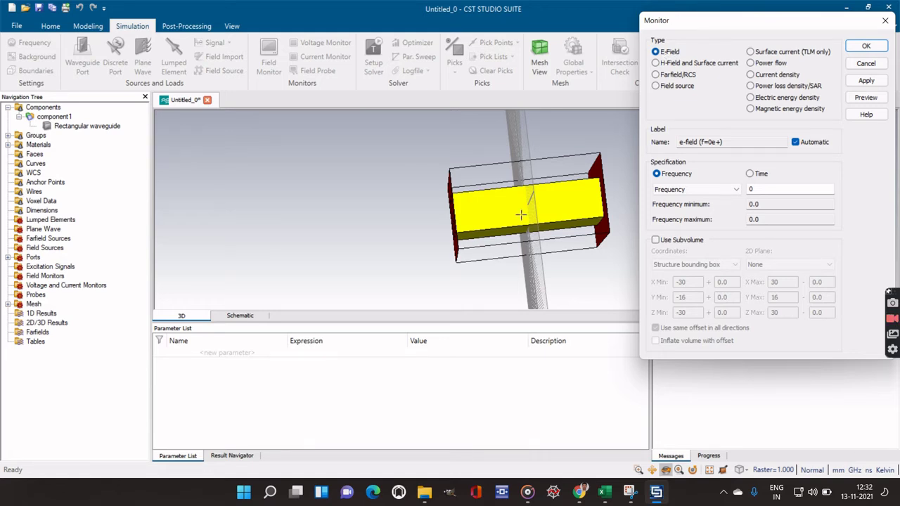
left_click(865, 81)
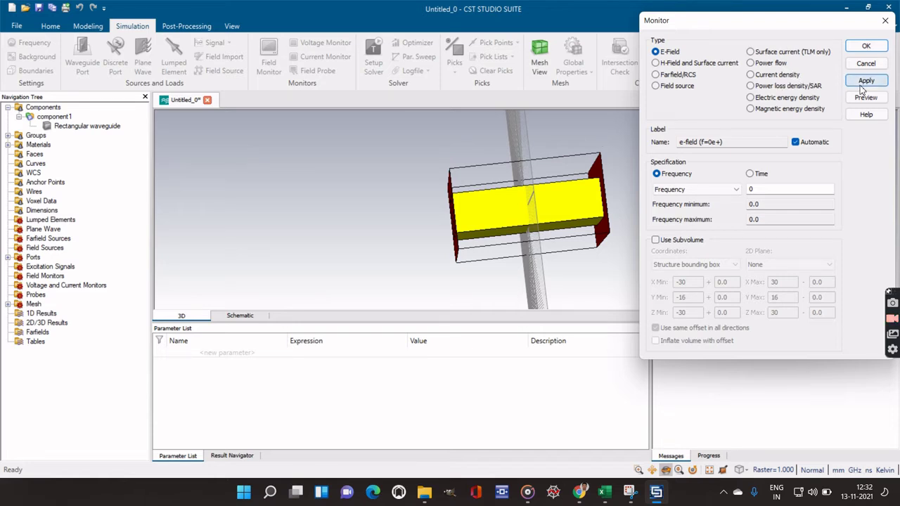
Apply the E-Field monitor and add a Farfield/RCS monitor at a frequency of 10 with the automatic name
left_click(865, 81)
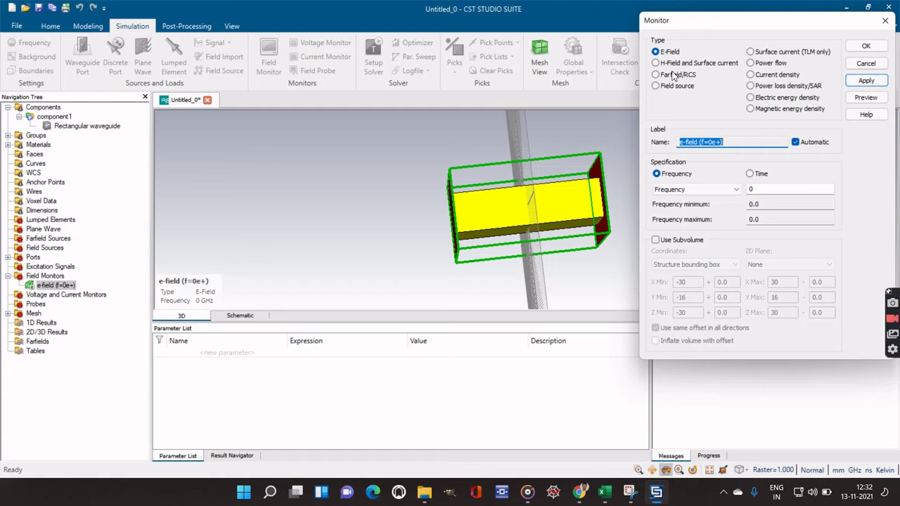
left_click(656, 75)
left_click(852, 82)
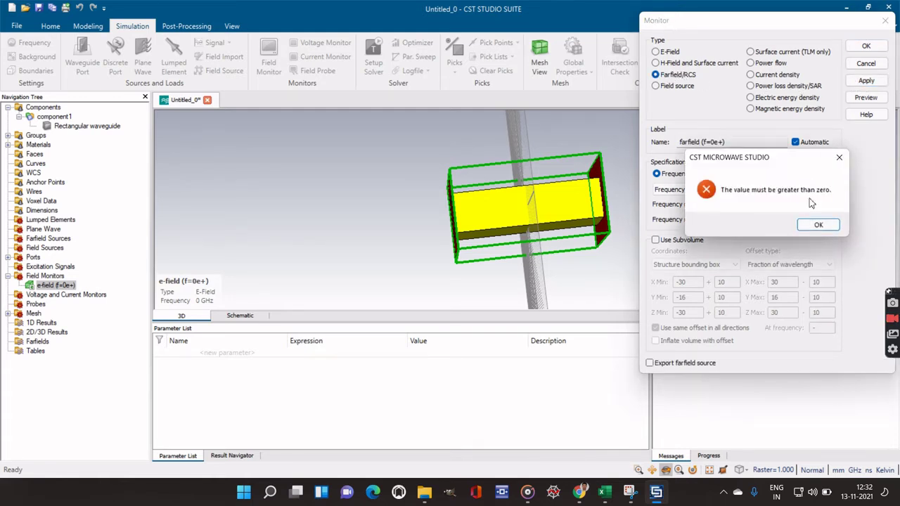
left_click(818, 225)
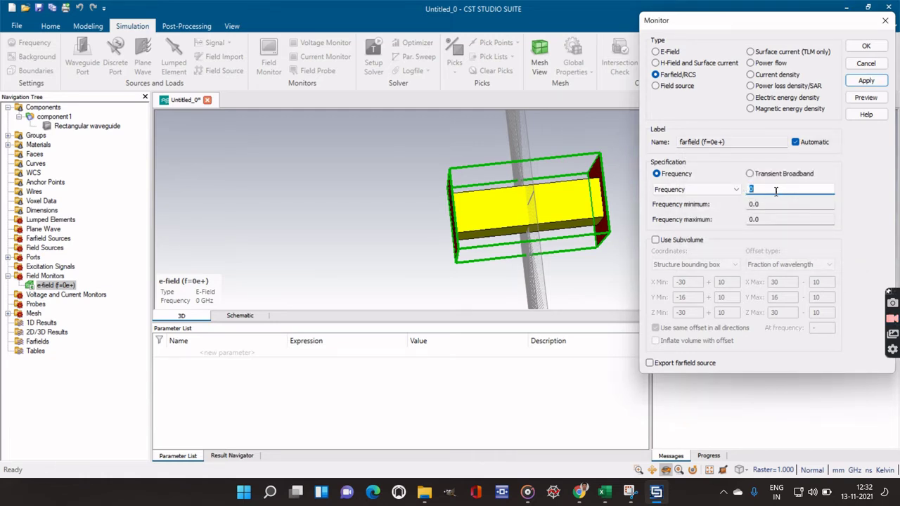
type("10")
left_click(867, 81)
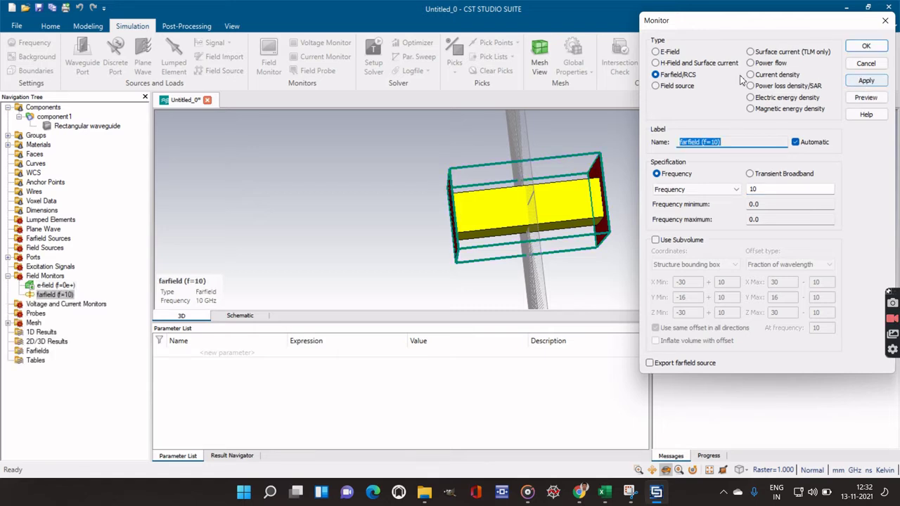
Add a Field source monitor at a frequency of 10 with the automatic name and finish defining monitors
left_click(656, 86)
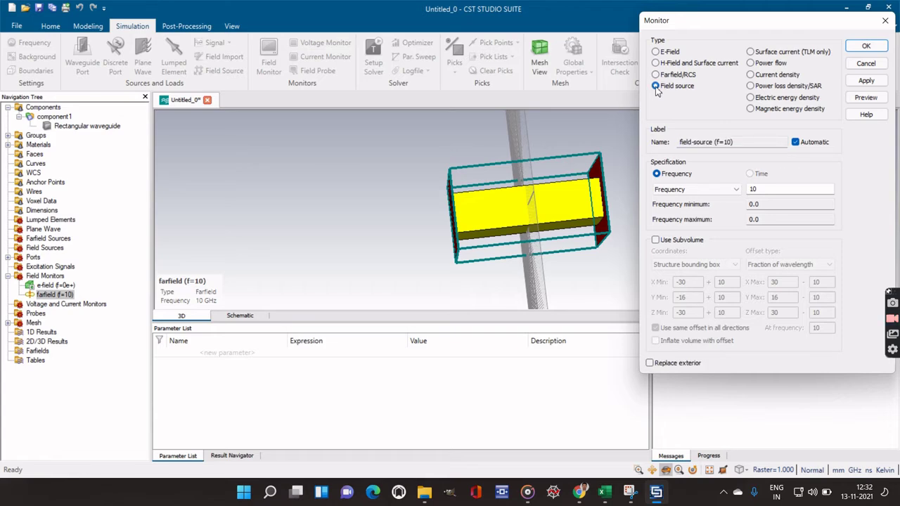
left_click(865, 81)
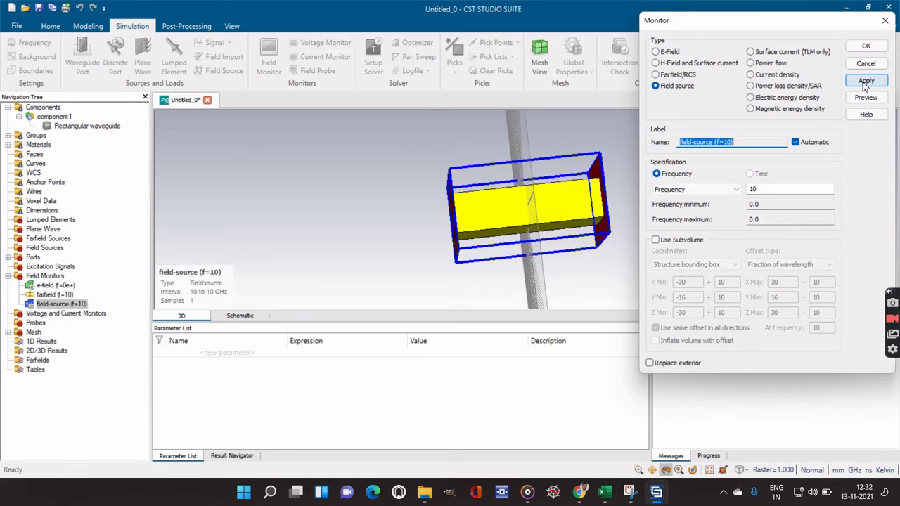
left_click(866, 48)
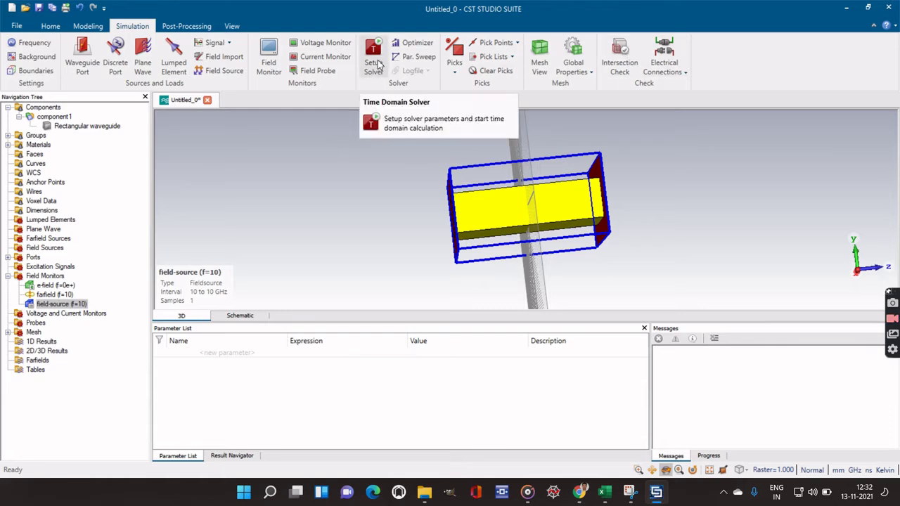
Open the time domain solver setup and set the simulation frequency range from 1 to 19 GHz
left_click(375, 63)
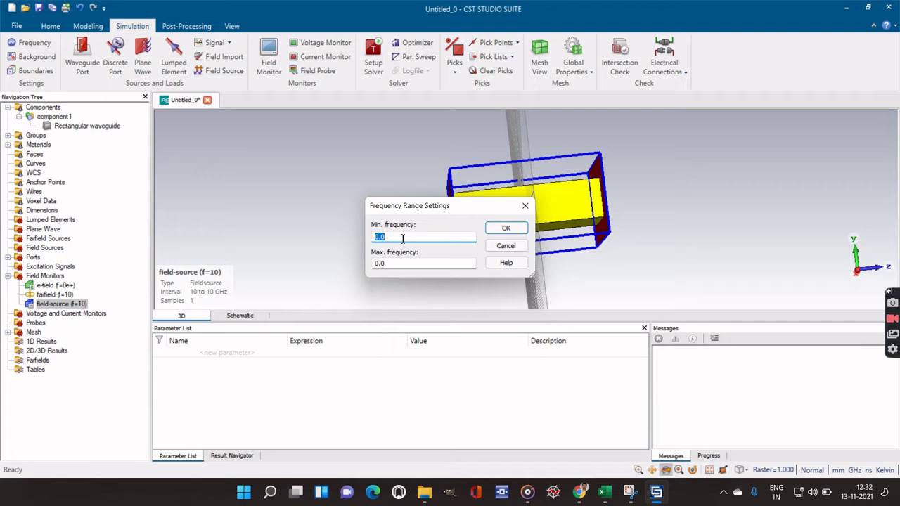
type("1")
double_click(384, 266)
type("19")
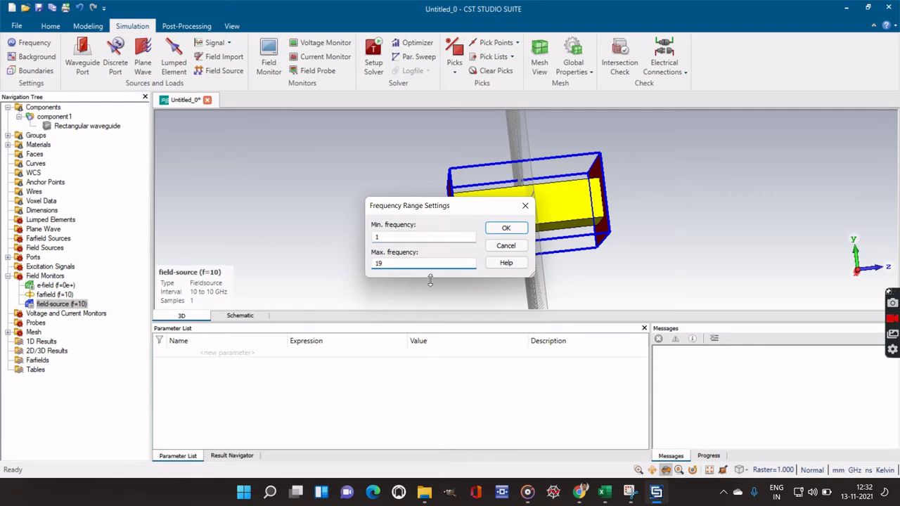
left_click(500, 231)
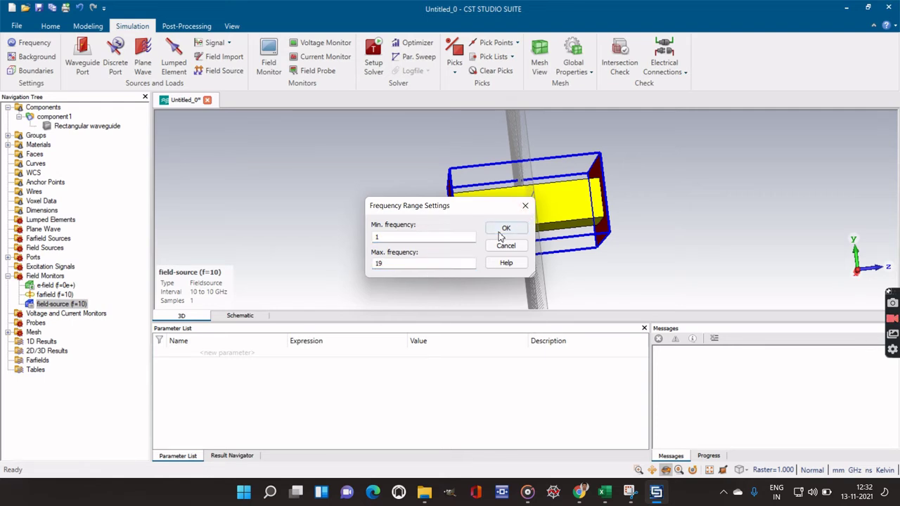
left_click(500, 235)
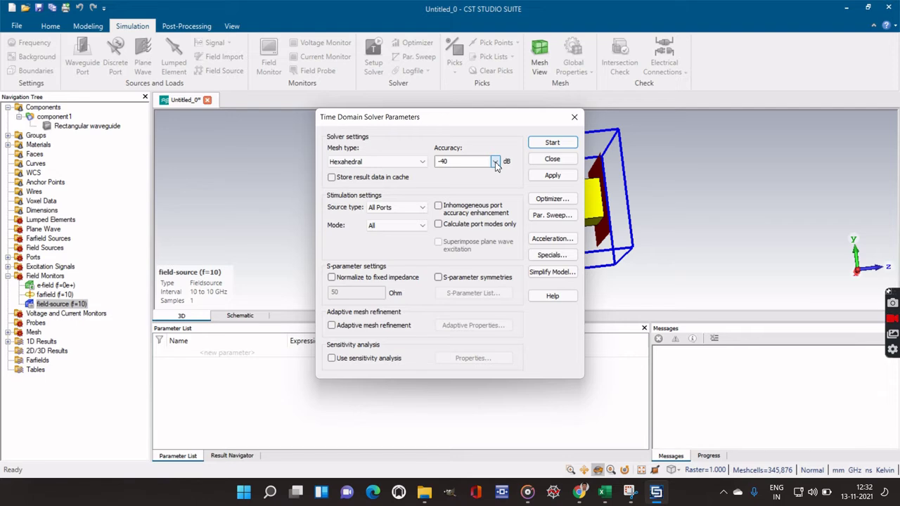
Choose an accuracy of -40 dB for the time domain solver, apply the settings and start the simulation
left_click(496, 162)
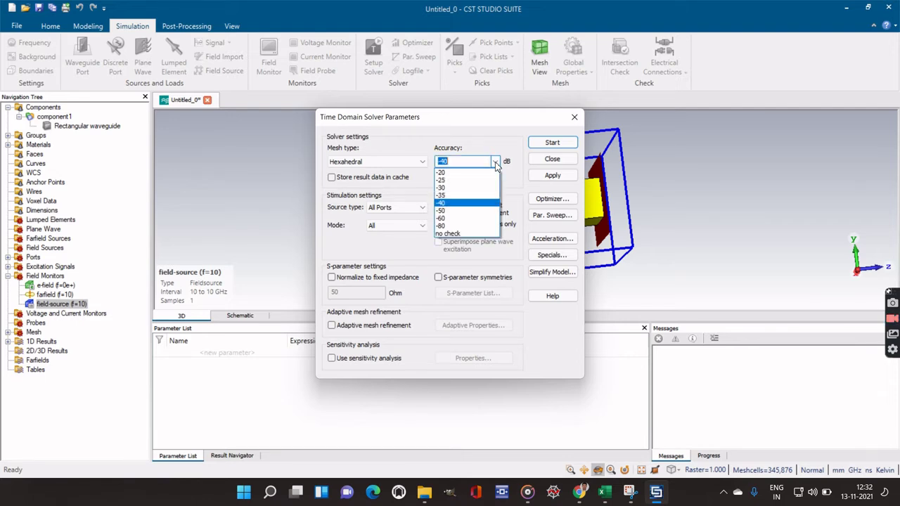
left_click(465, 205)
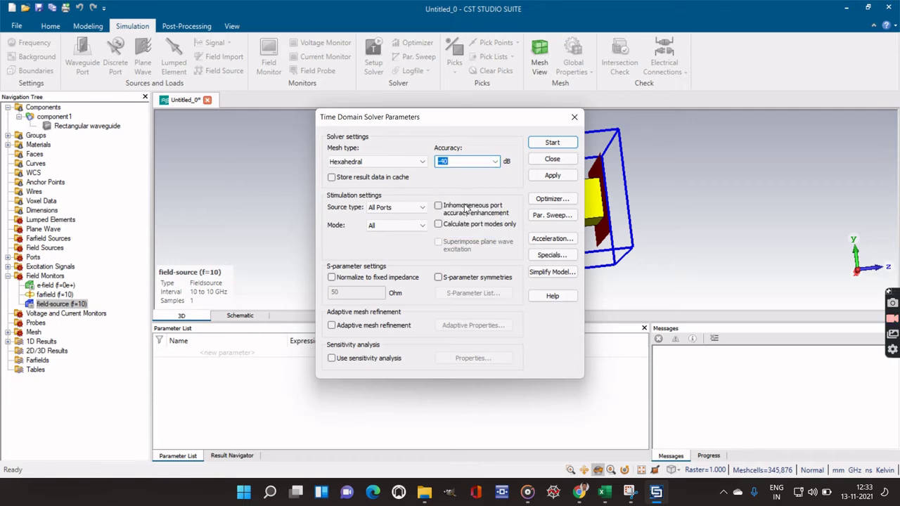
left_click(465, 163)
left_click(551, 177)
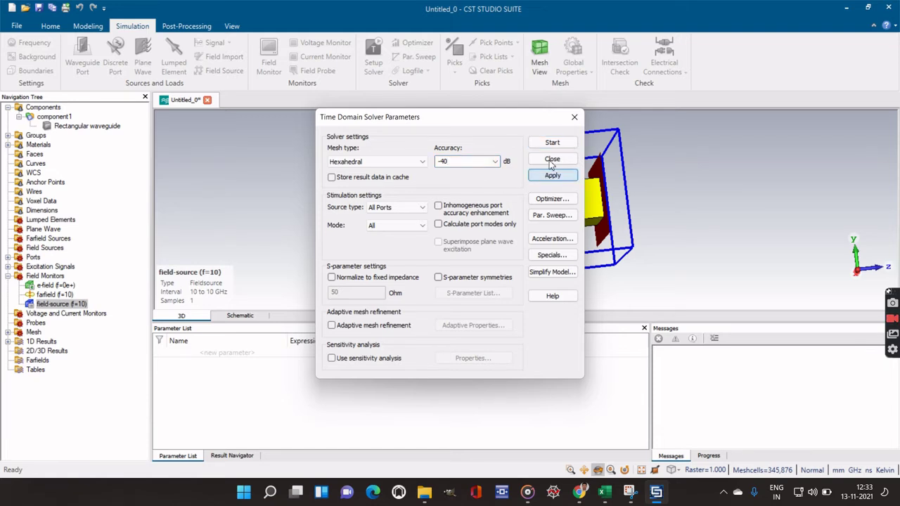
left_click(552, 143)
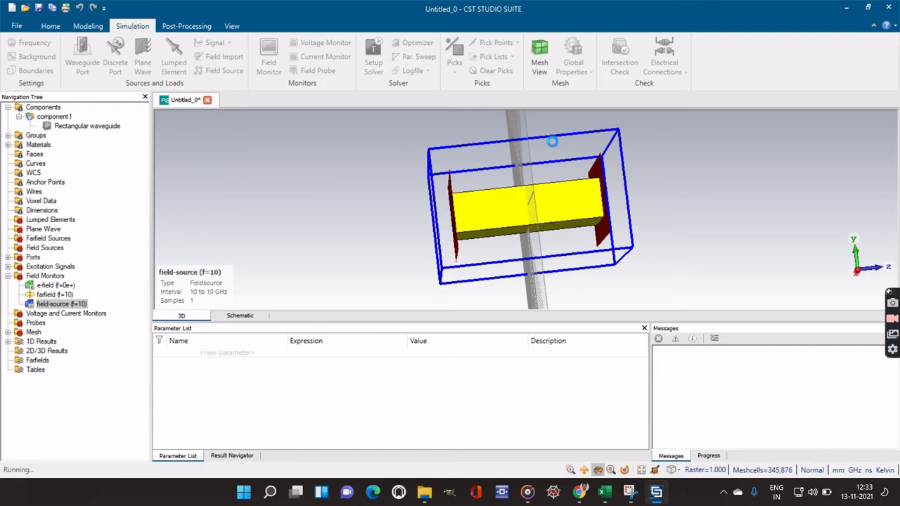
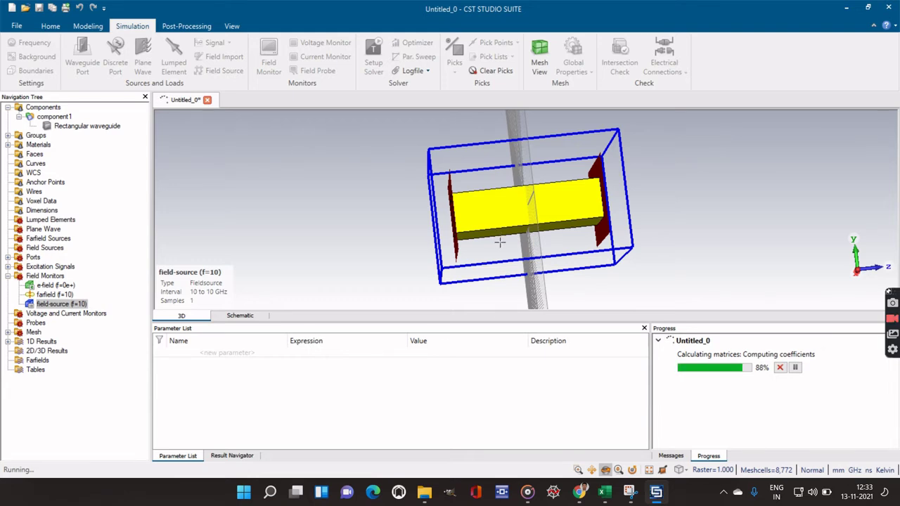
left_click_drag(499, 242, 511, 268)
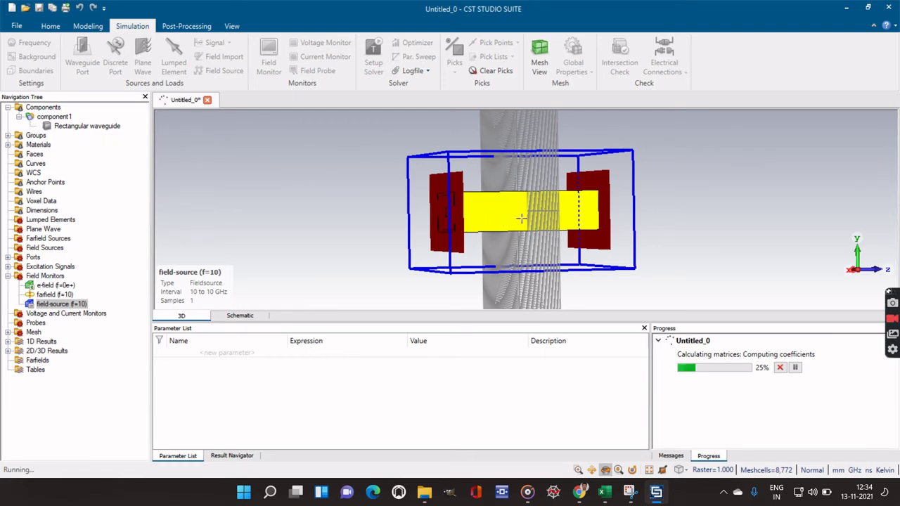
left_click_drag(503, 253, 560, 260)
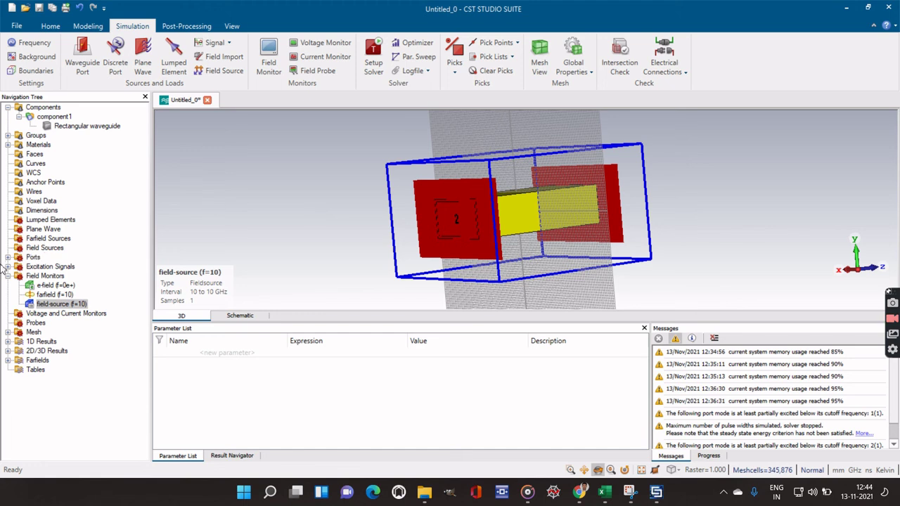
Plot the S-parameter results S1,1, S2,1, S1,2 and S2,2 one after another to examine their curves
left_click(8, 342)
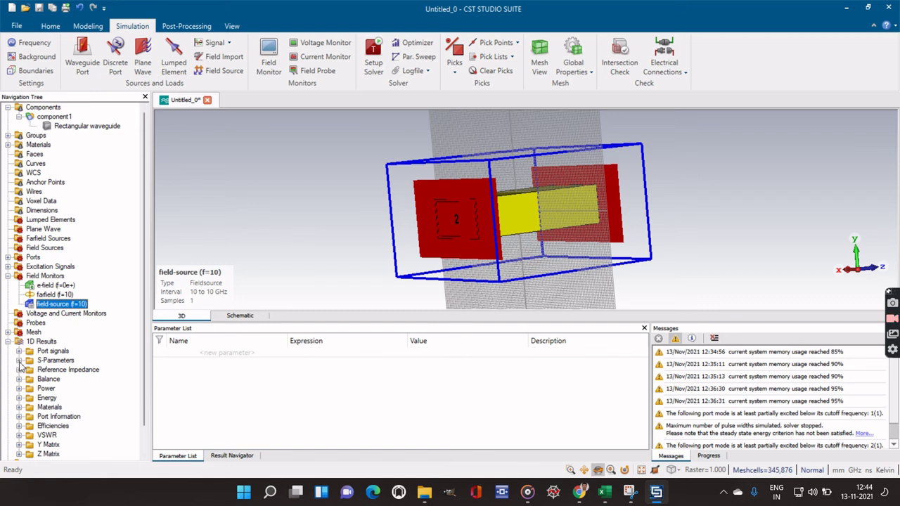
left_click(19, 361)
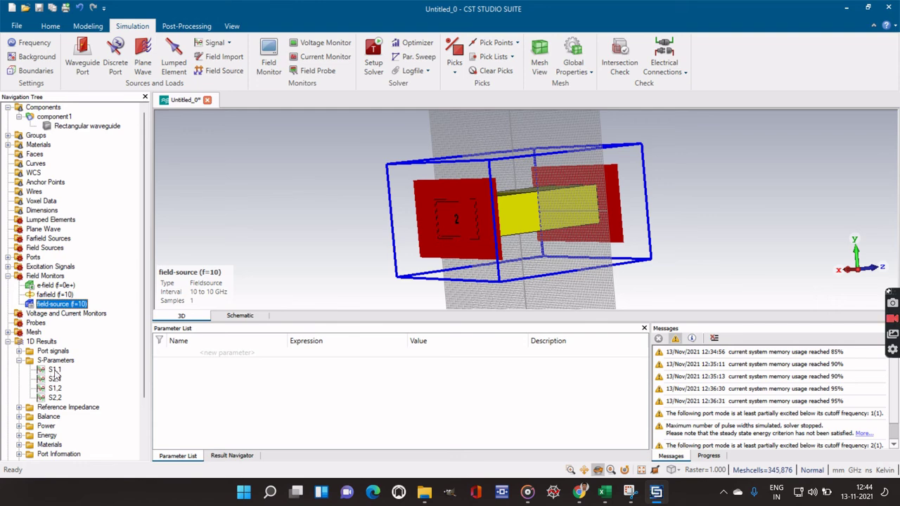
left_click(55, 370)
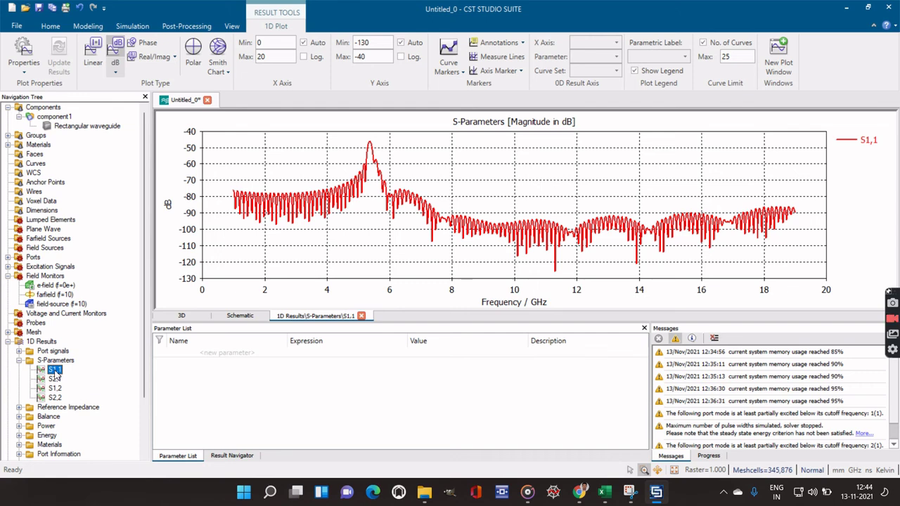
left_click(55, 379)
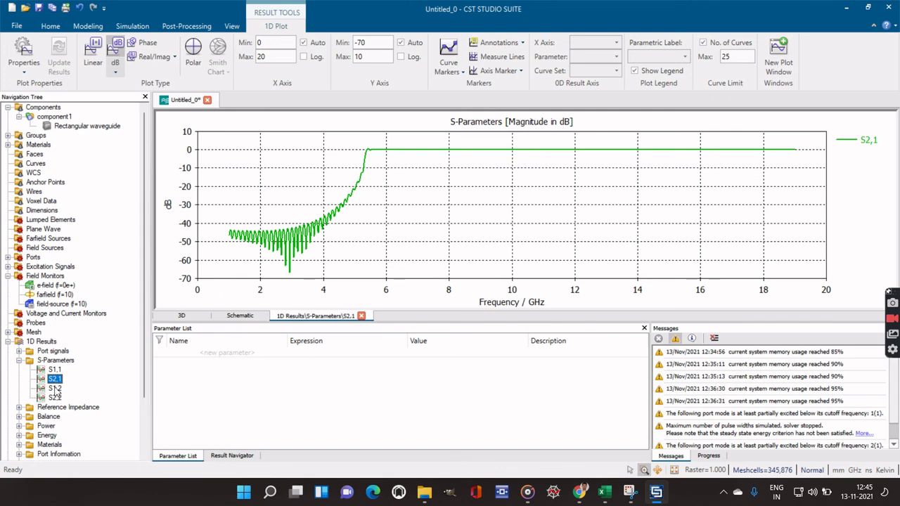
left_click(55, 389)
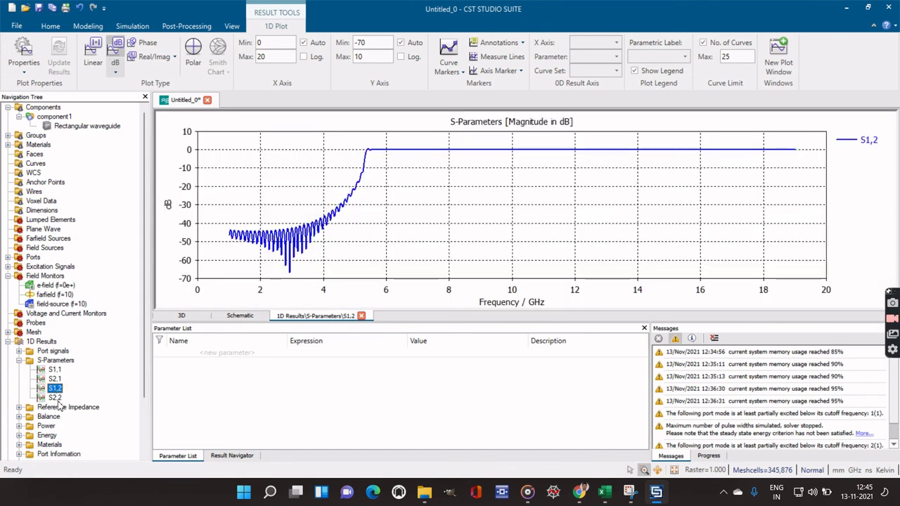
left_click(54, 398)
Display the farfield (f=10) [1] result in 3D and expand its list of components
scroll(42, 429, "down", 3)
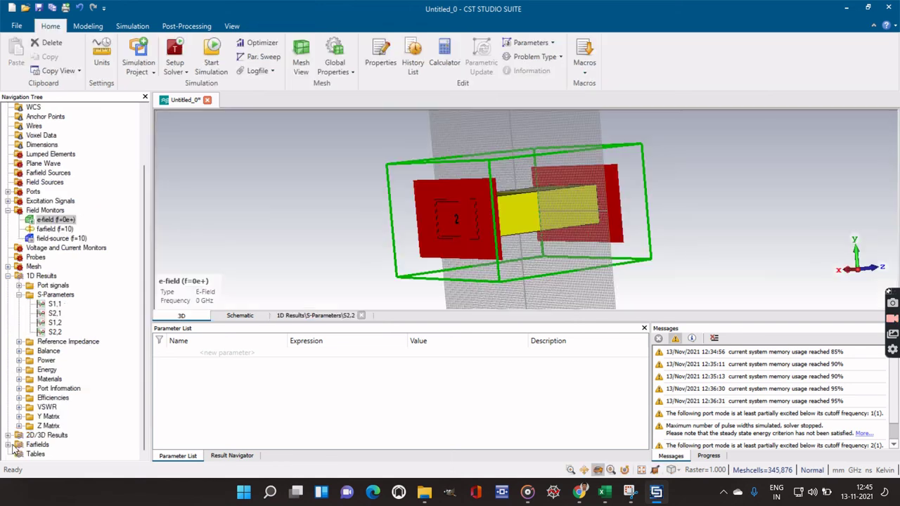
left_click(9, 445)
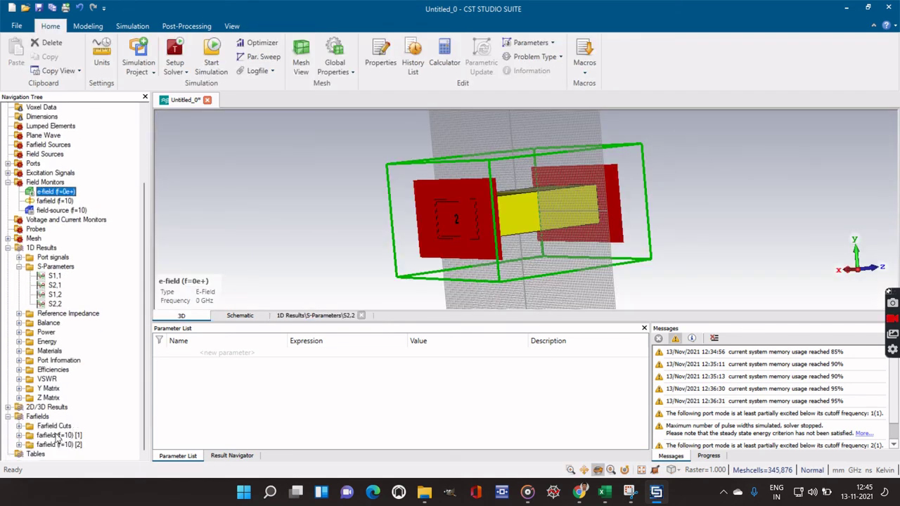
left_click(49, 435)
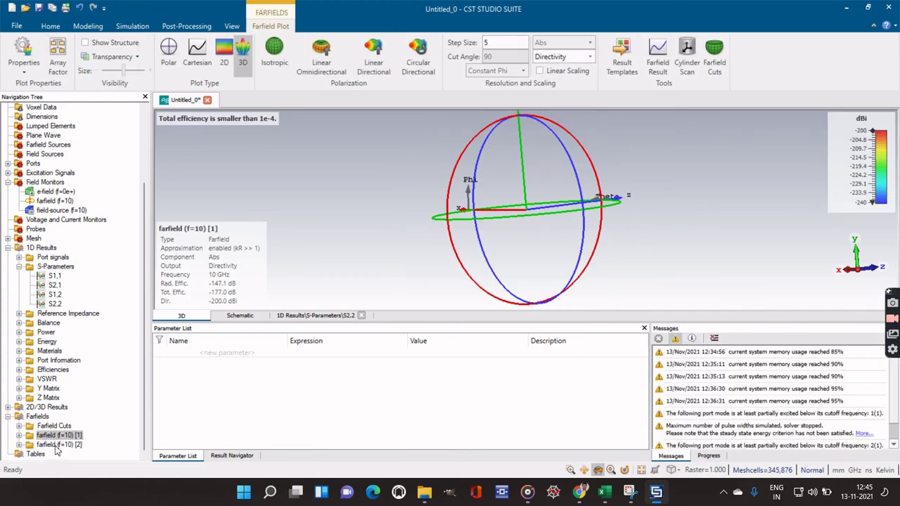
left_click(19, 436)
scroll(19, 439, "down", 1)
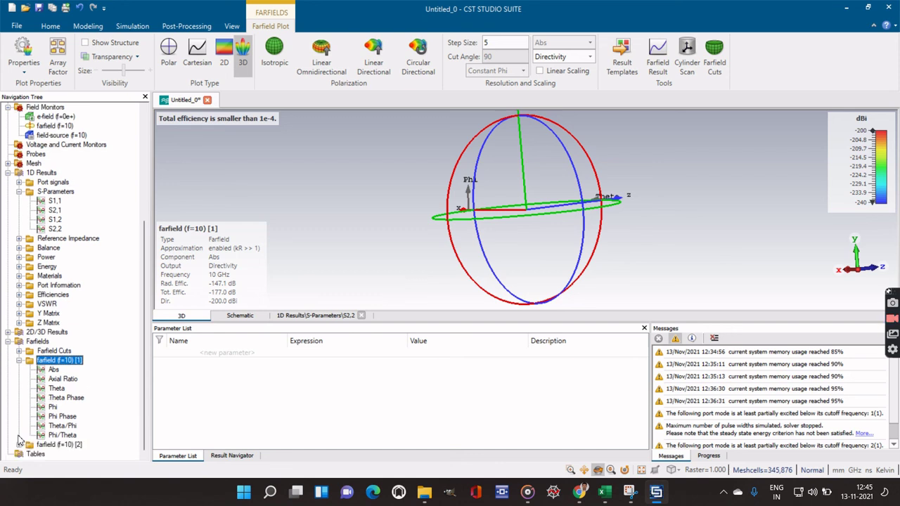
Examine the farfield (f=10) [2] components in turn: Axial Ratio, Theta, Theta Phase, Phi, Phi Phase, Theta/Phi and Phi/Theta
left_click(19, 444)
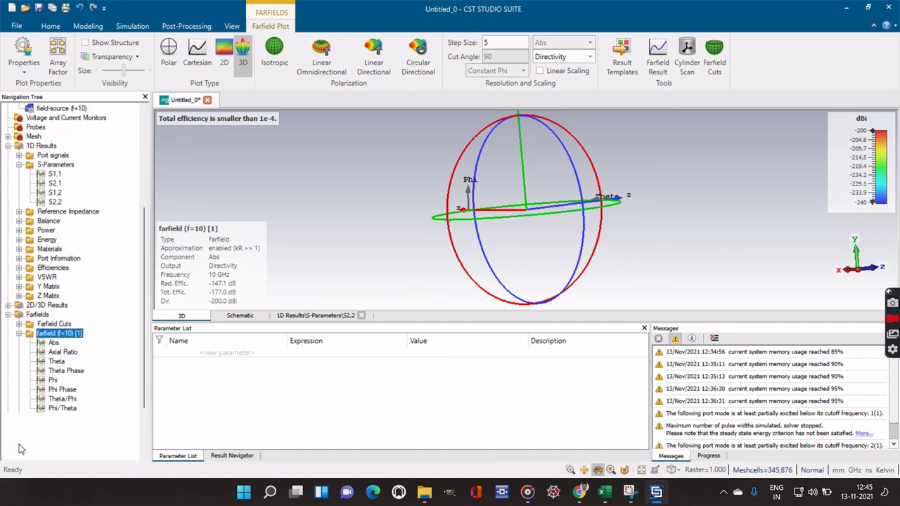
left_click(54, 398)
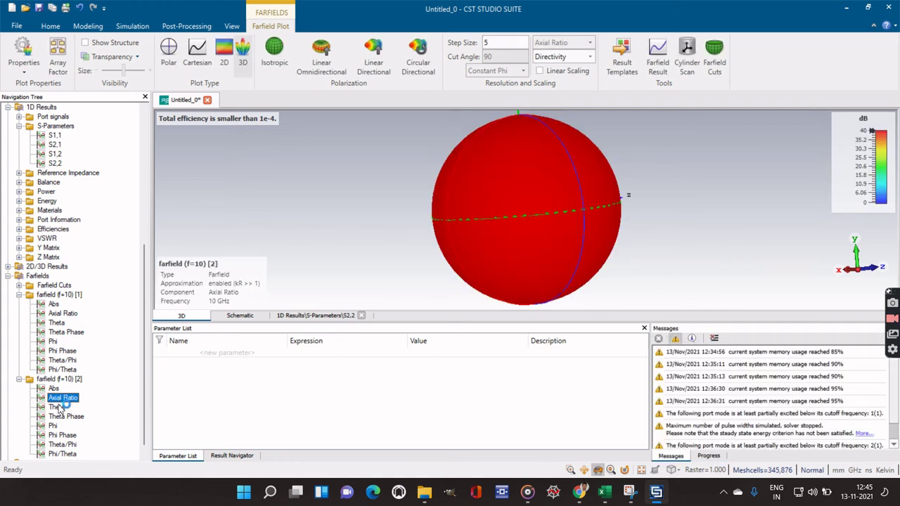
left_click(61, 408)
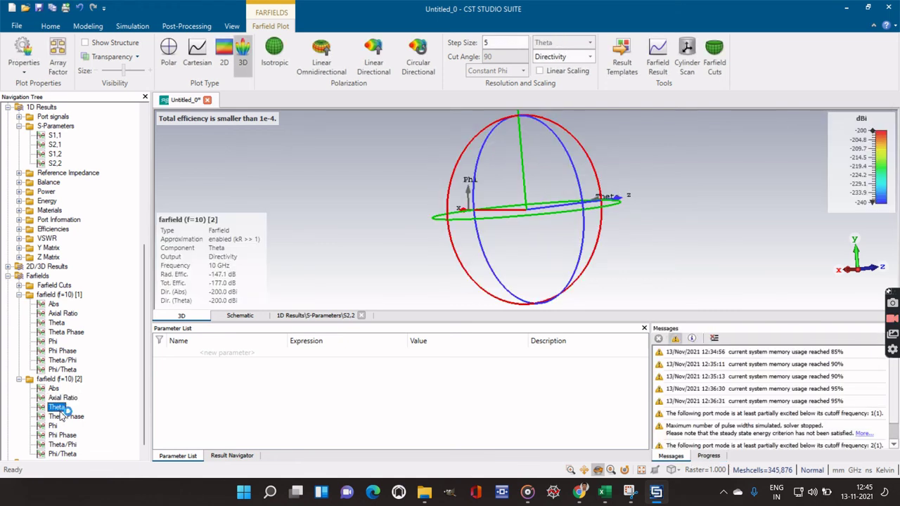
left_click(63, 417)
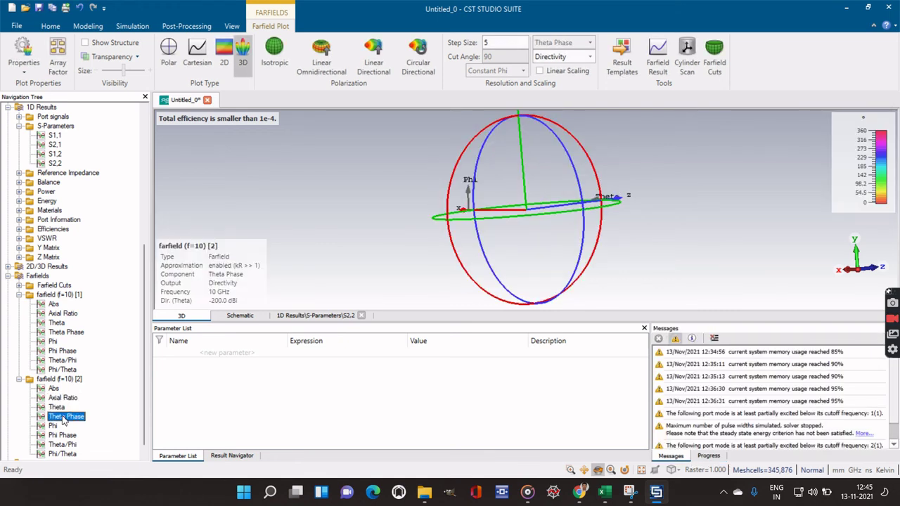
left_click(53, 427)
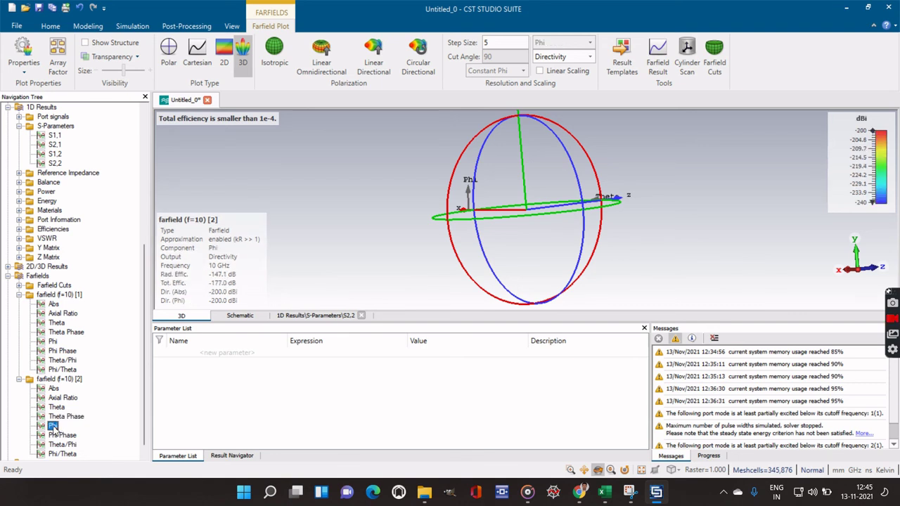
left_click(58, 436)
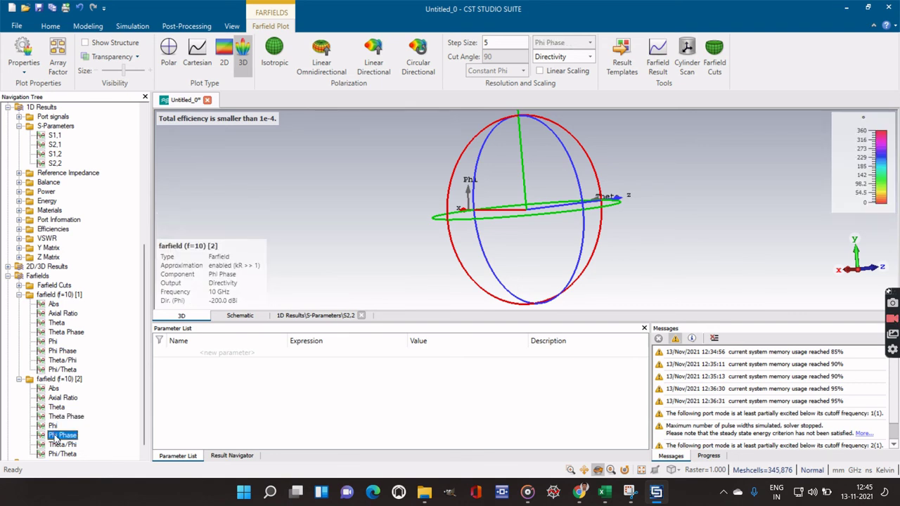
left_click(60, 445)
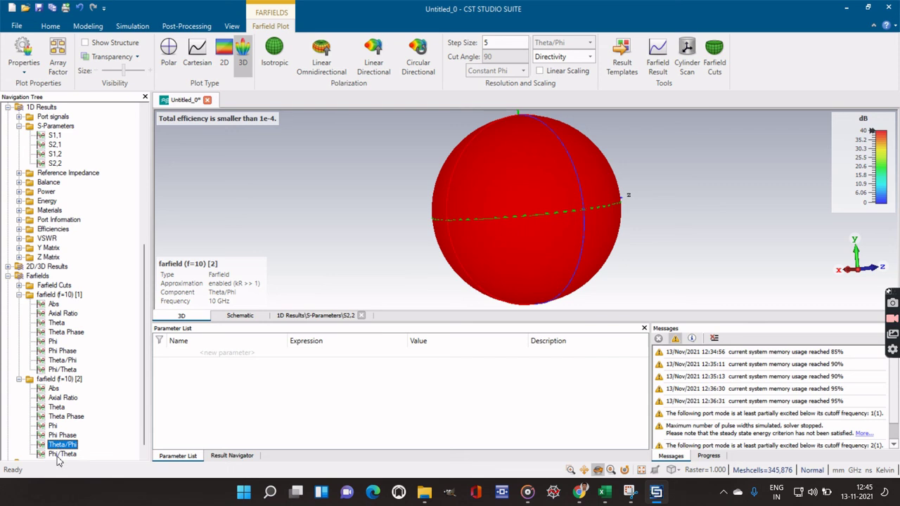
left_click(60, 456)
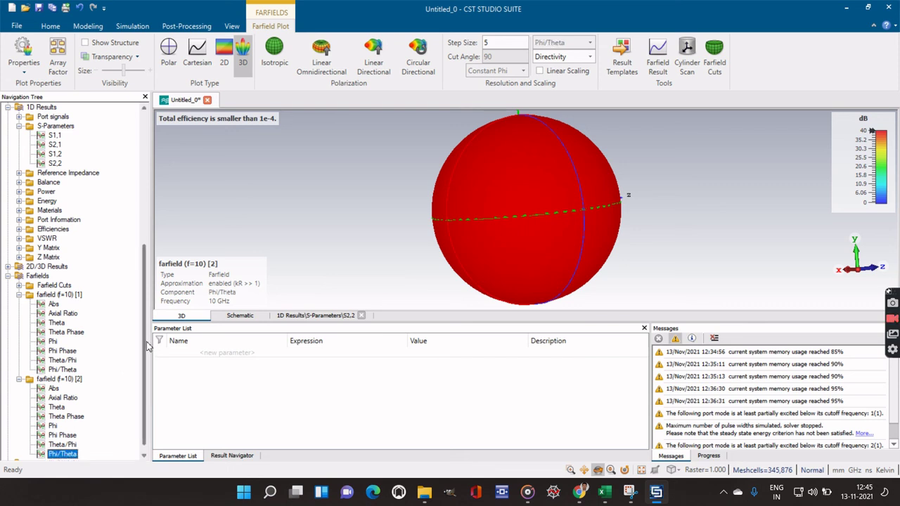
Review the brick definition in the rectangular waveguide's modelling history, then close it without making changes
left_click_drag(145, 346, 144, 176)
double_click(97, 131)
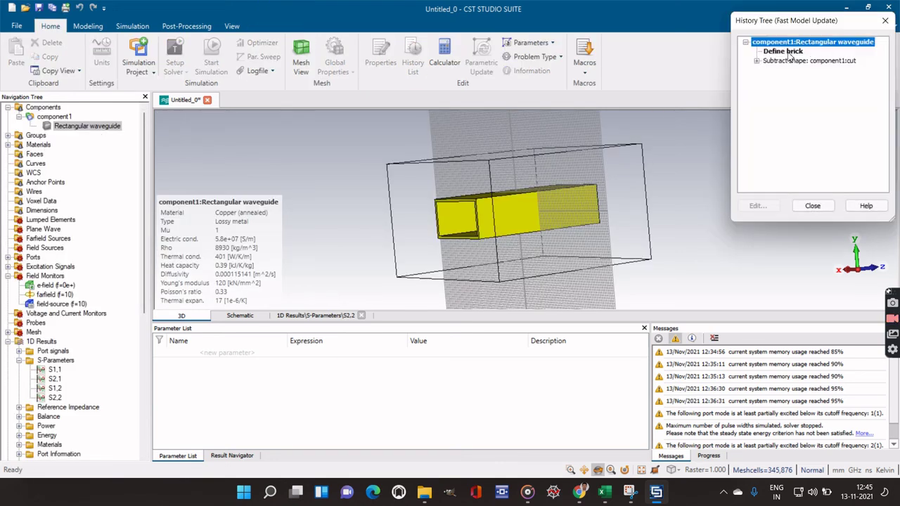
left_click(789, 55)
double_click(789, 57)
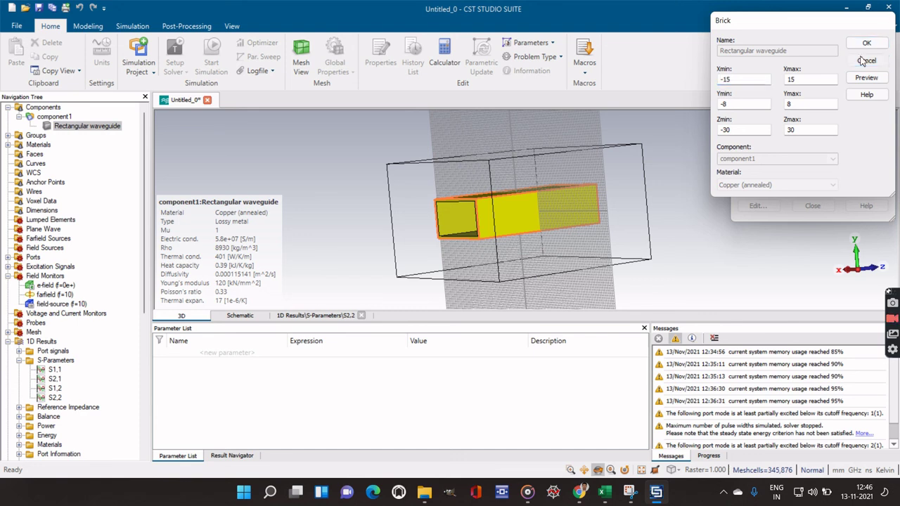
left_click(864, 61)
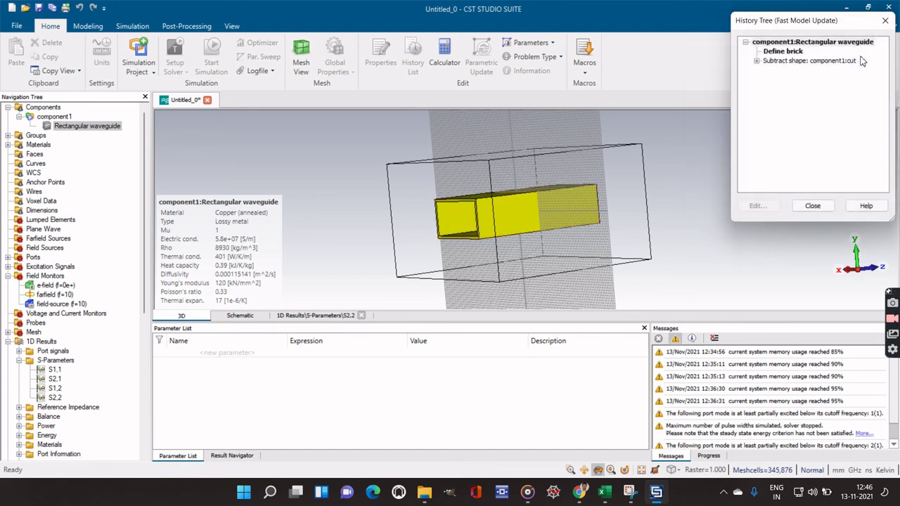
left_click(806, 205)
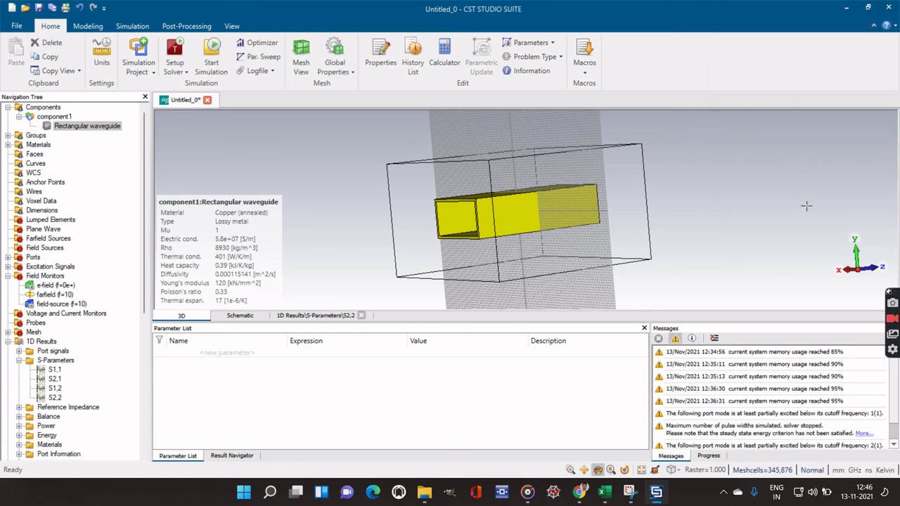